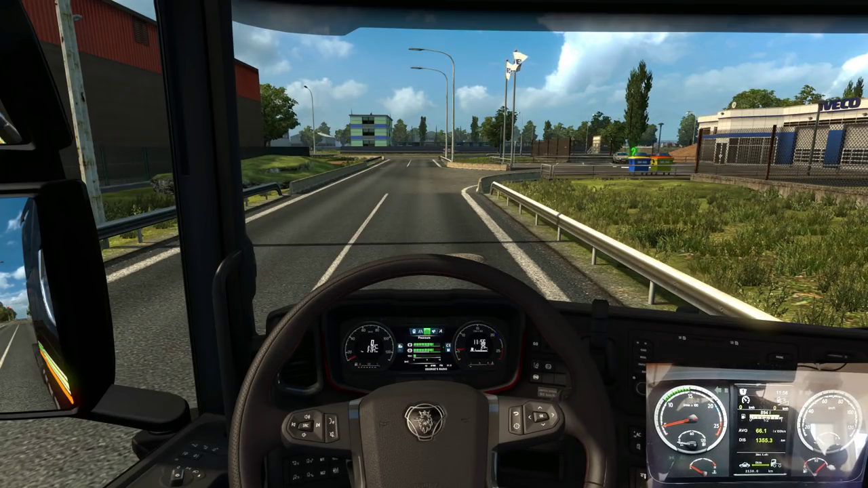
{"action": "key", "text": "w"}
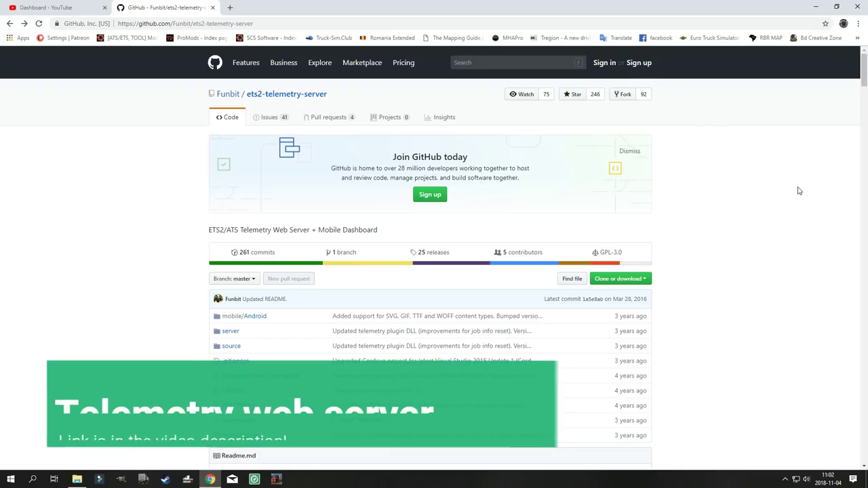
Download the zip archive of release 3.2.5 from the ets2-telemetry-server repository's releases
{"action": "scroll", "coordinate": [798, 191], "scroll_direction": "down", "scroll_amount": 3}
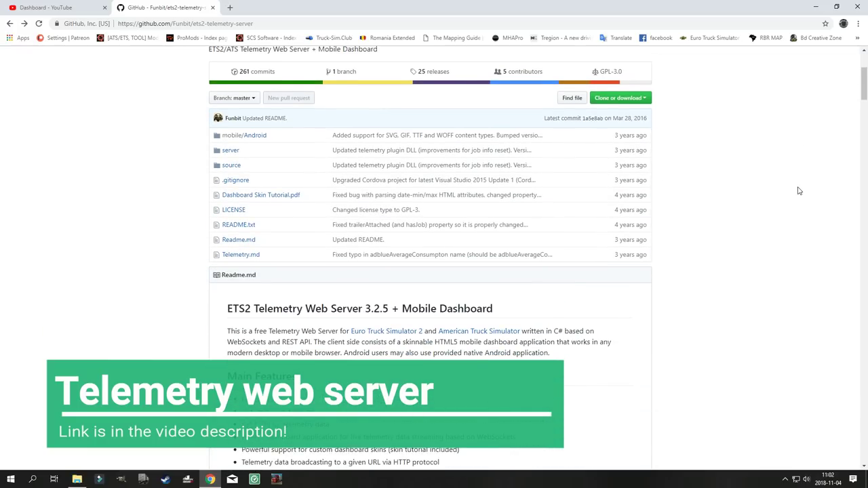
{"action": "scroll", "coordinate": [798, 190], "scroll_direction": "up", "scroll_amount": 2}
{"action": "scroll", "coordinate": [798, 191], "scroll_direction": "up", "scroll_amount": 2}
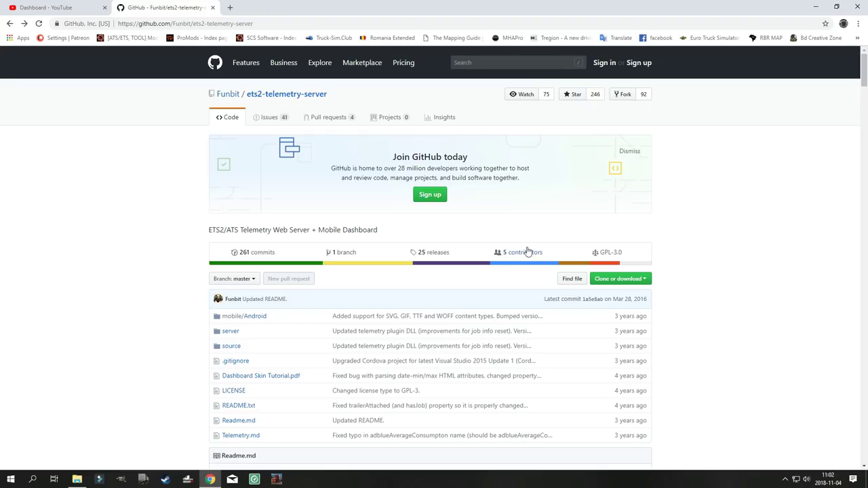
{"action": "left_click", "coordinate": [437, 253]}
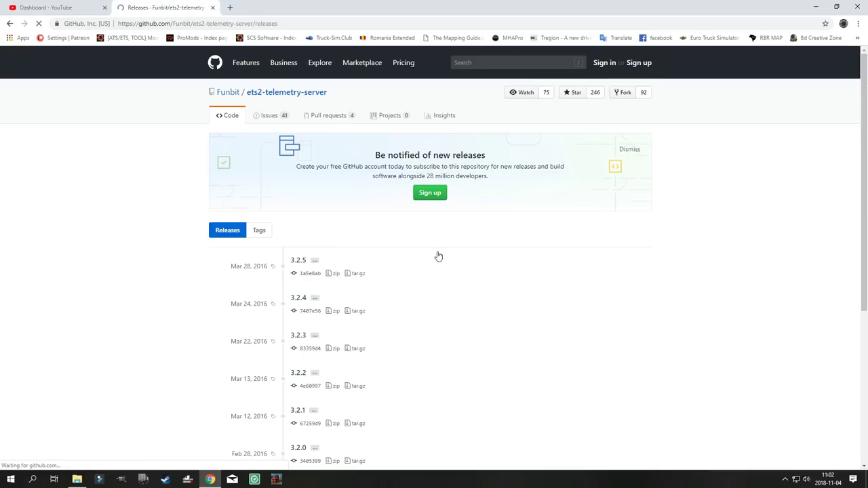
{"action": "left_click", "coordinate": [330, 274]}
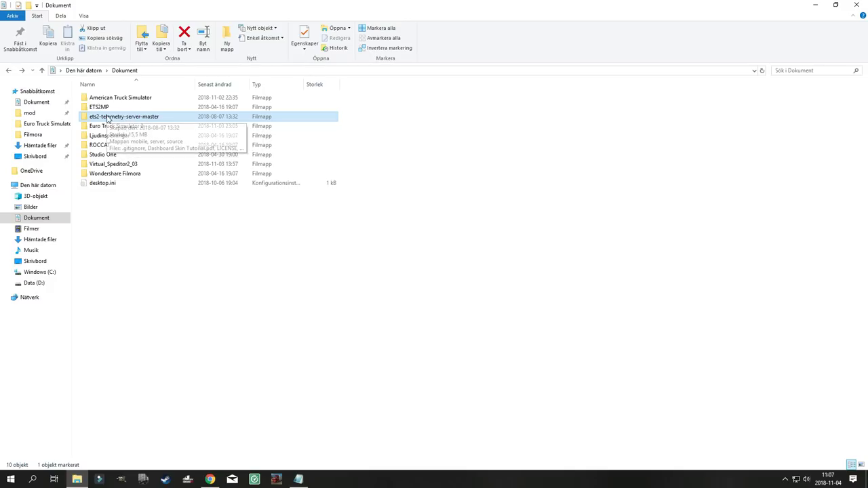
Run Ets2Telemetry.exe from the server folder inside ets2-telemetry-server-master and reposition the server window
{"action": "double_click", "coordinate": [108, 117]}
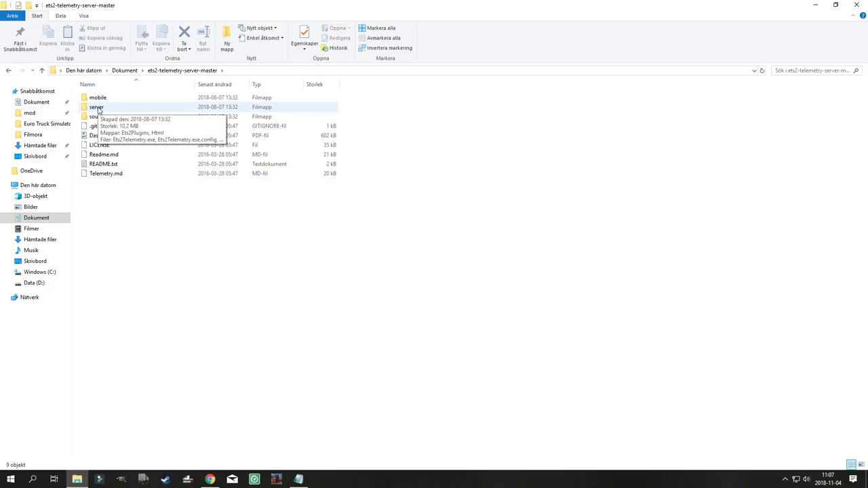
{"action": "double_click", "coordinate": [98, 109]}
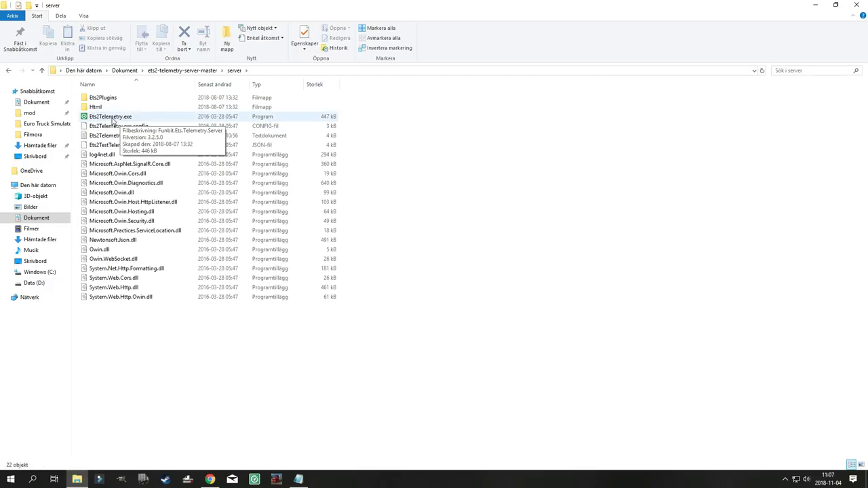
{"action": "double_click", "coordinate": [112, 120]}
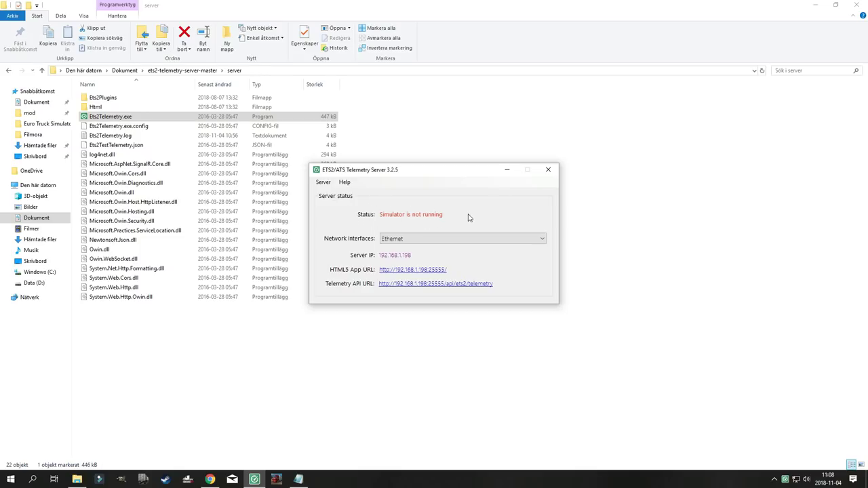
{"action": "left_click_drag", "start_coordinate": [460, 176], "coordinate": [419, 154]}
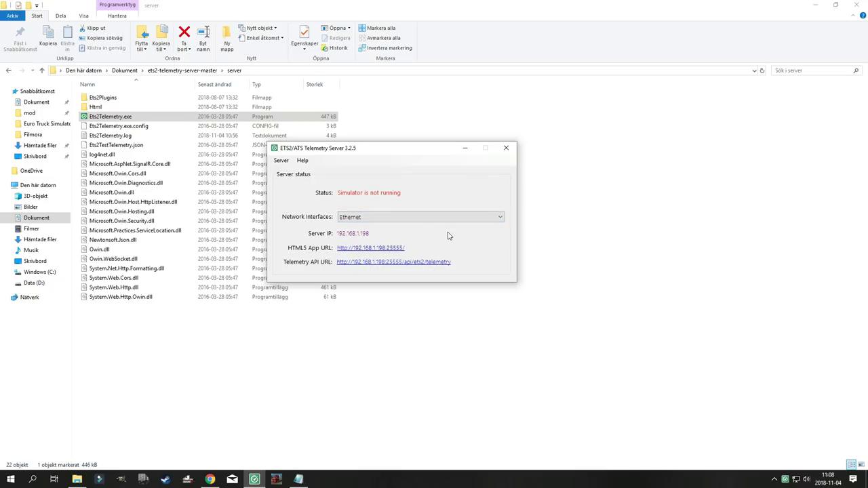
Open the telemetry server's HTML5 App URL in a fresh browser window
{"action": "left_click", "coordinate": [372, 249]}
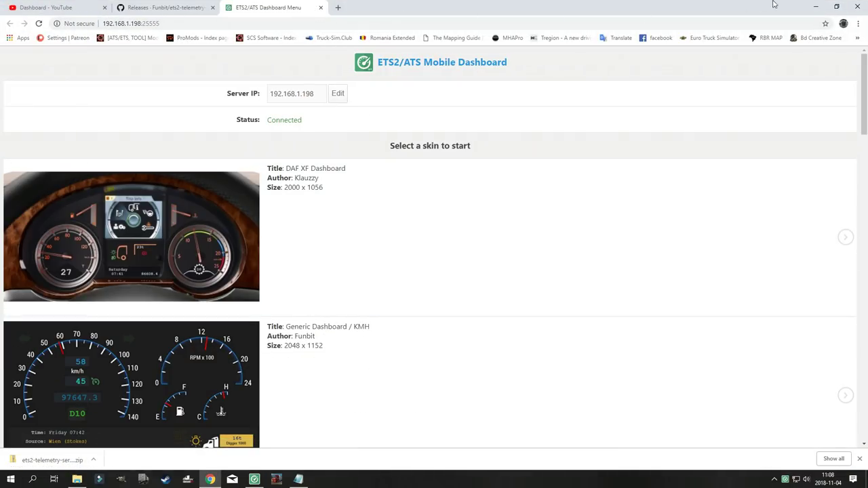
{"action": "left_click", "coordinate": [858, 7]}
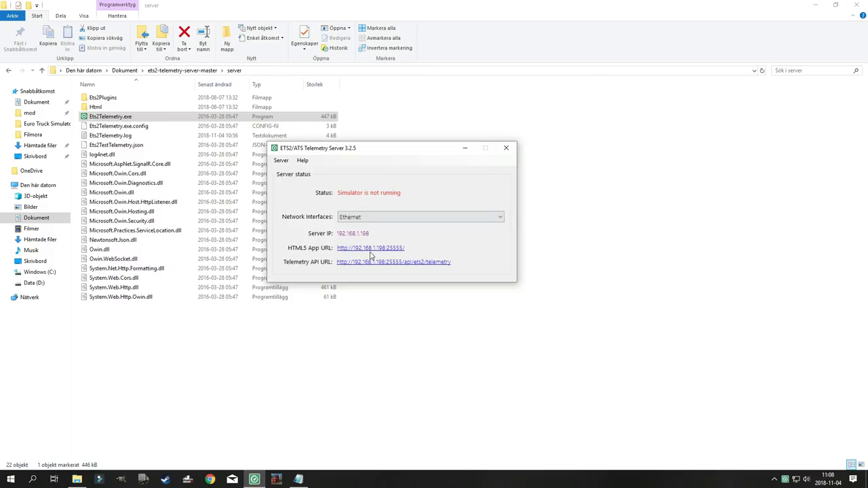
{"action": "left_click", "coordinate": [366, 250]}
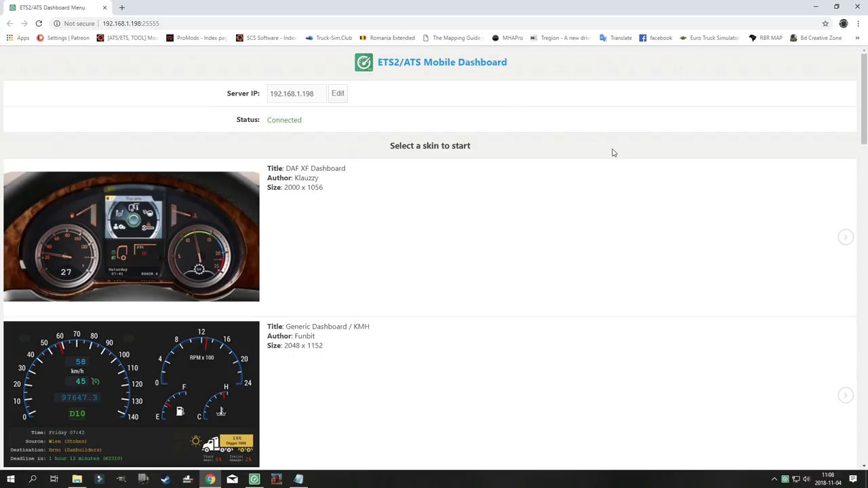
Examine the dashboard skins offered in the ETS2/ATS Mobile Dashboard list, from the first to the last entry
{"action": "scroll", "coordinate": [613, 153], "scroll_direction": "down", "scroll_amount": 3}
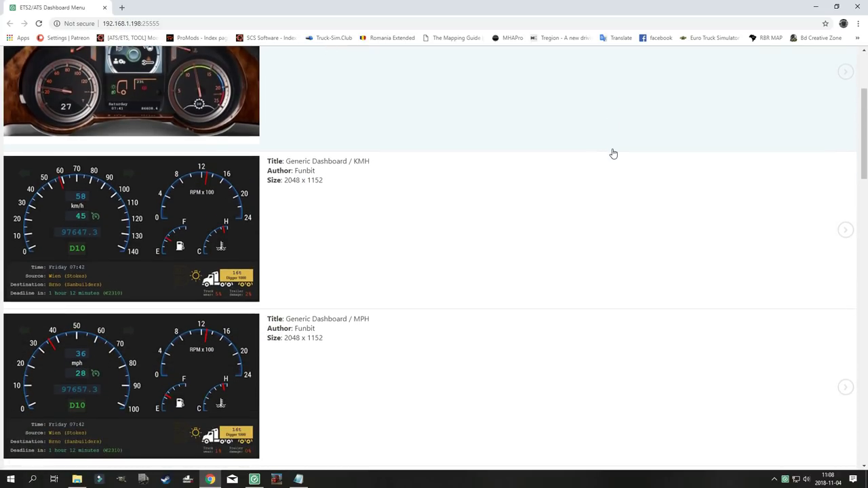
{"action": "scroll", "coordinate": [613, 152], "scroll_direction": "down", "scroll_amount": 2}
{"action": "scroll", "coordinate": [613, 153], "scroll_direction": "up", "scroll_amount": 1}
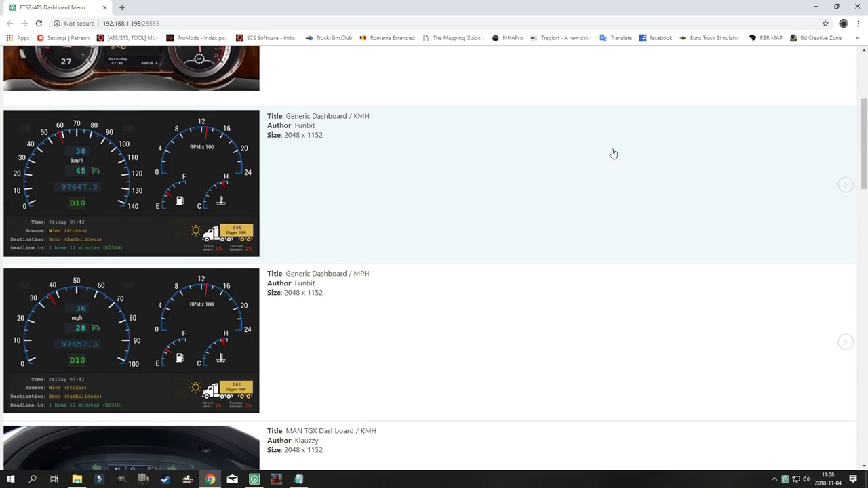
{"action": "scroll", "coordinate": [613, 154], "scroll_direction": "down", "scroll_amount": 3}
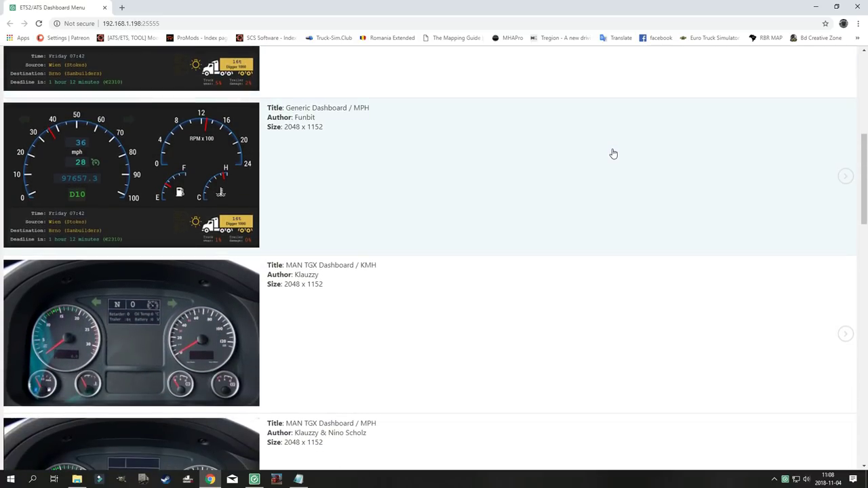
{"action": "scroll", "coordinate": [612, 154], "scroll_direction": "down", "scroll_amount": 7}
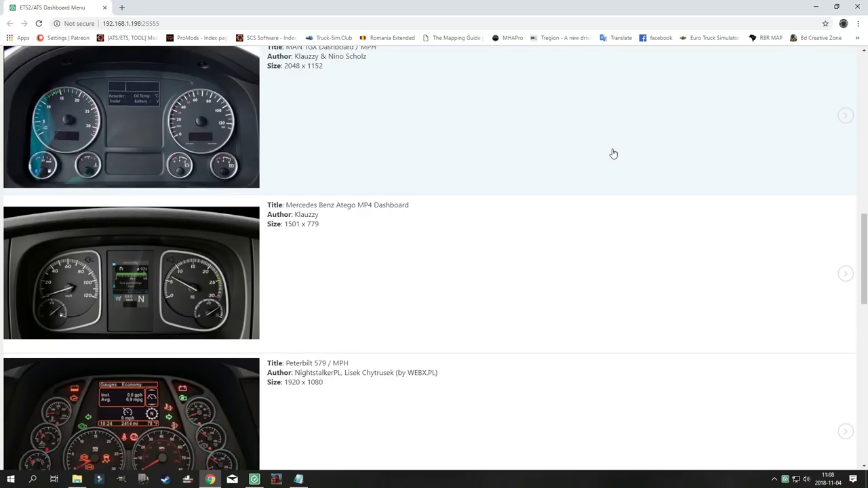
{"action": "scroll", "coordinate": [612, 154], "scroll_direction": "down", "scroll_amount": 7}
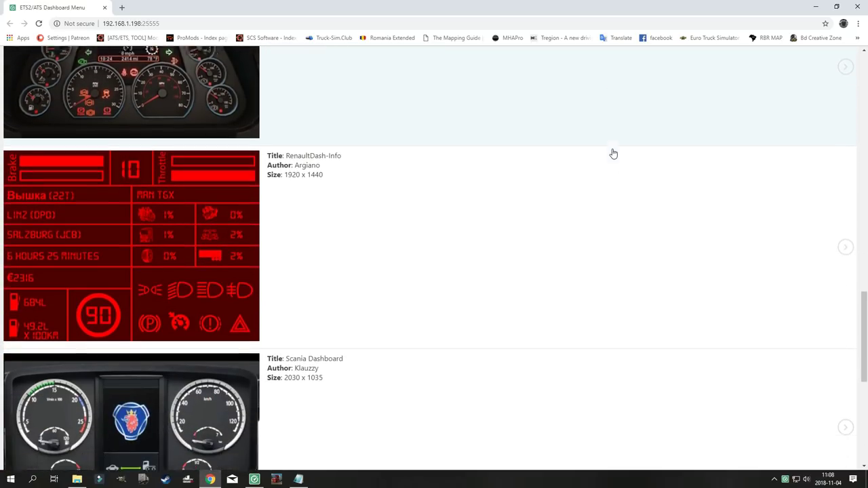
{"action": "scroll", "coordinate": [612, 154], "scroll_direction": "down", "scroll_amount": 8}
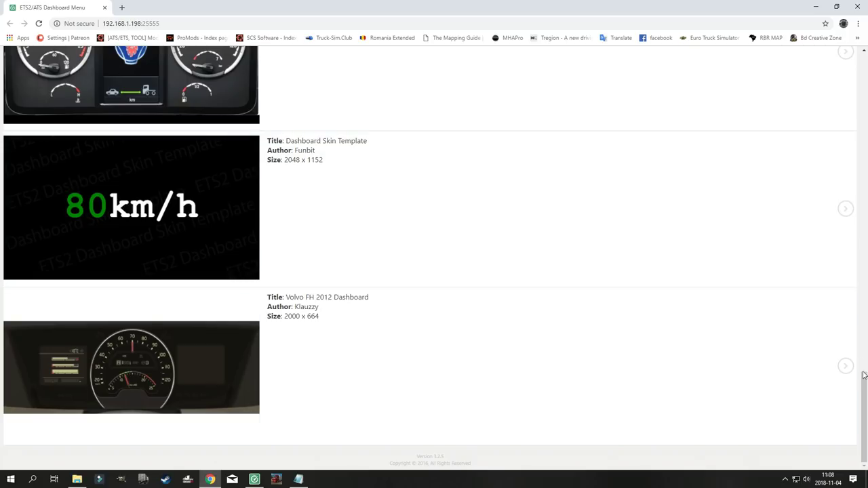
{"action": "left_click_drag", "start_coordinate": [865, 383], "coordinate": [865, 342]}
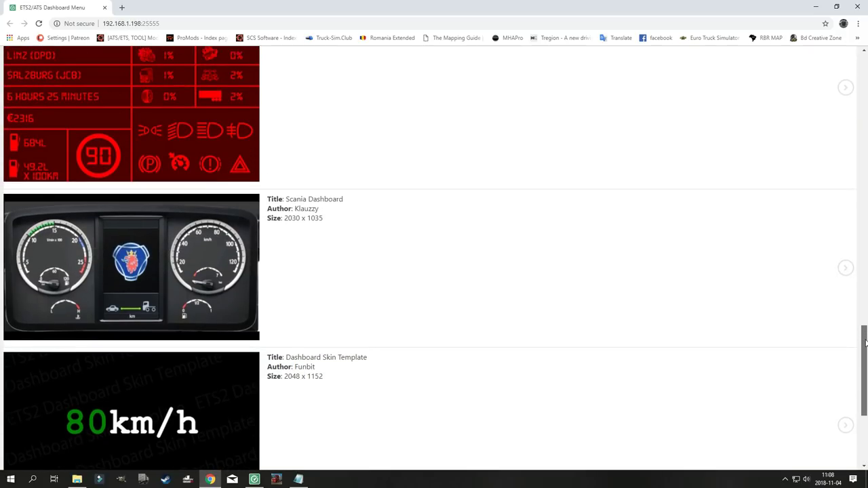
{"action": "left_click_drag", "start_coordinate": [865, 343], "coordinate": [865, 71]}
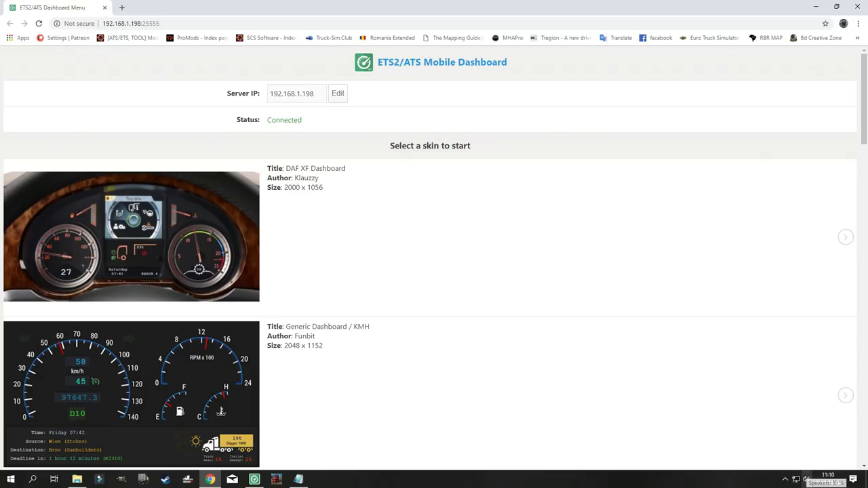
{"action": "scroll", "coordinate": [806, 479], "scroll_direction": "up", "scroll_amount": 10}
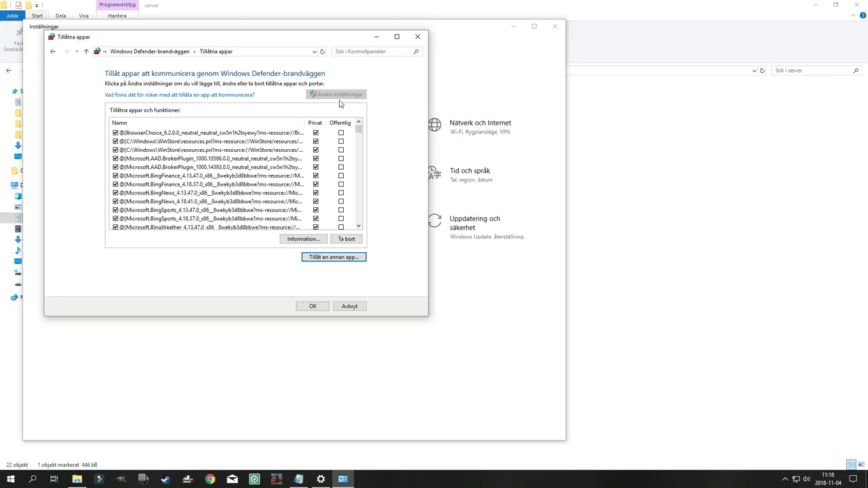
In the Windows Defender firewall's allowed apps, choose the telemetry server program from ets2-telemetry-server-master's server folder as another app to allow
{"action": "left_click", "coordinate": [350, 307]}
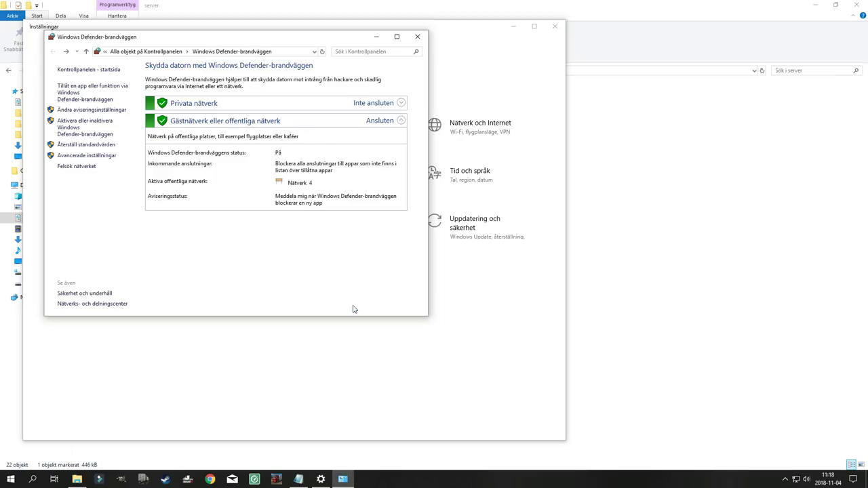
{"action": "left_click", "coordinate": [71, 91]}
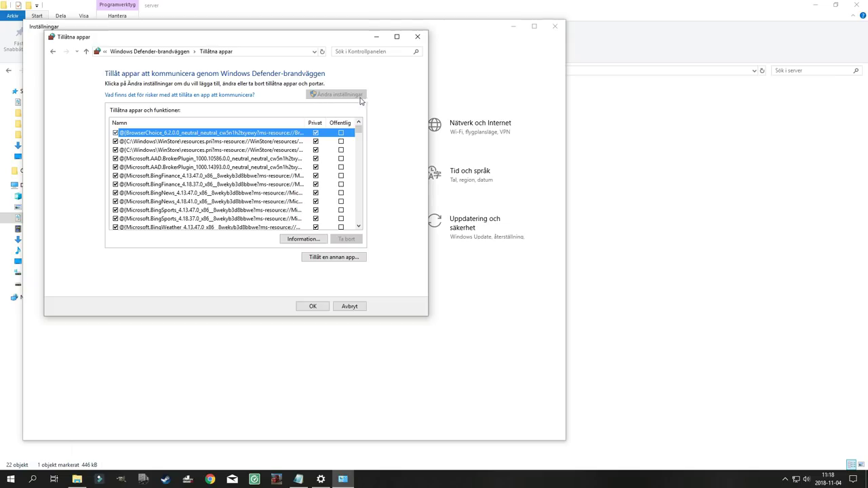
{"action": "left_click", "coordinate": [332, 263]}
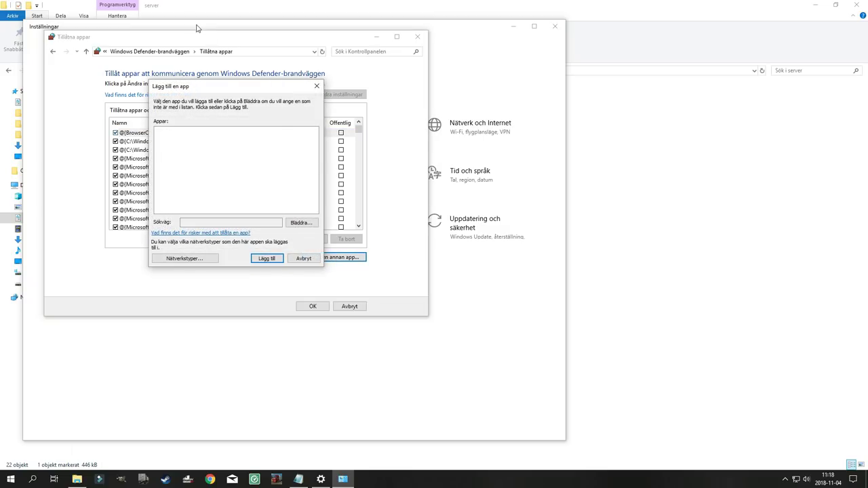
{"action": "left_click_drag", "start_coordinate": [229, 84], "coordinate": [187, 80]}
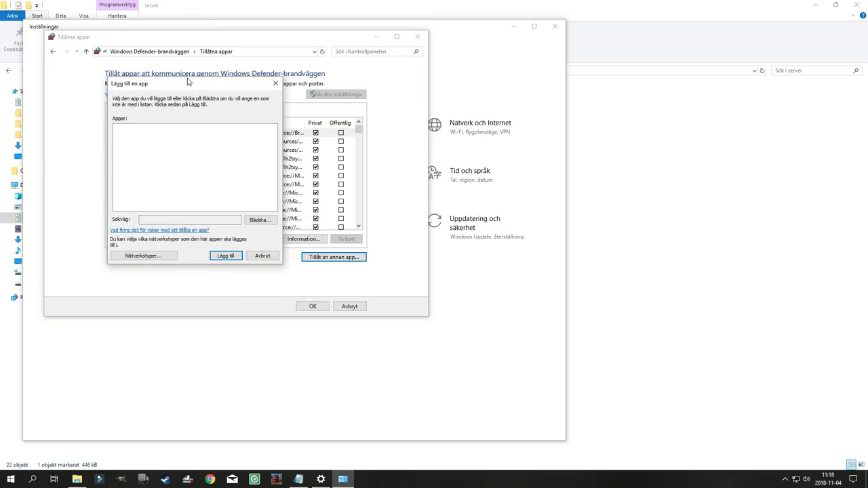
{"action": "left_click", "coordinate": [259, 220]}
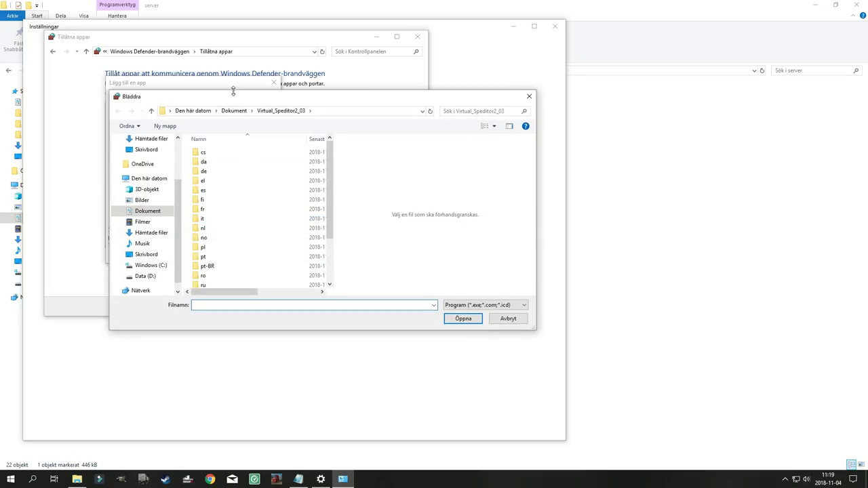
{"action": "left_click", "coordinate": [238, 112]}
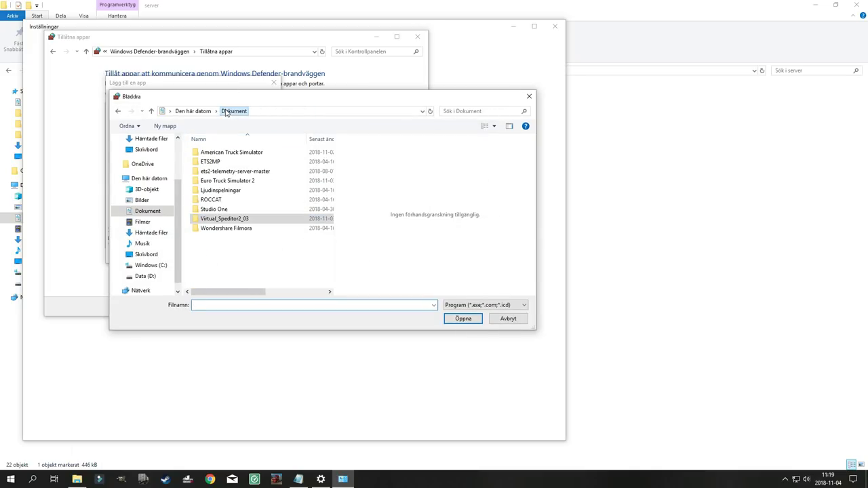
{"action": "double_click", "coordinate": [228, 174]}
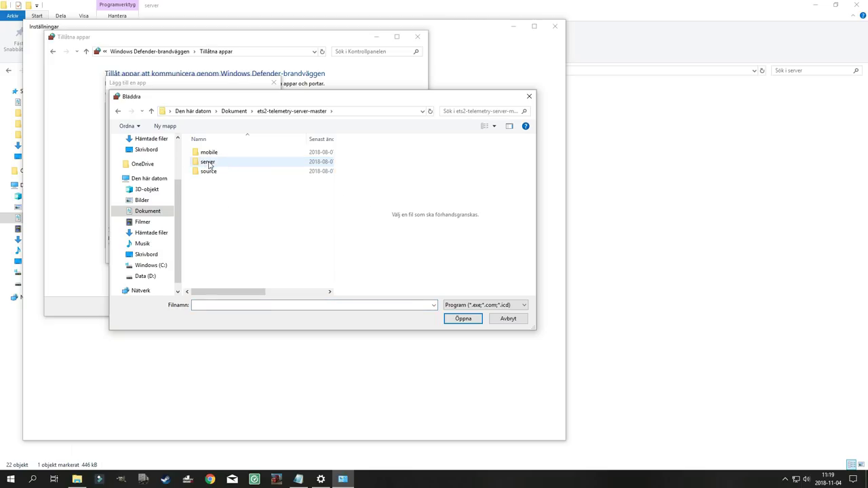
{"action": "double_click", "coordinate": [209, 163]}
{"action": "double_click", "coordinate": [219, 172]}
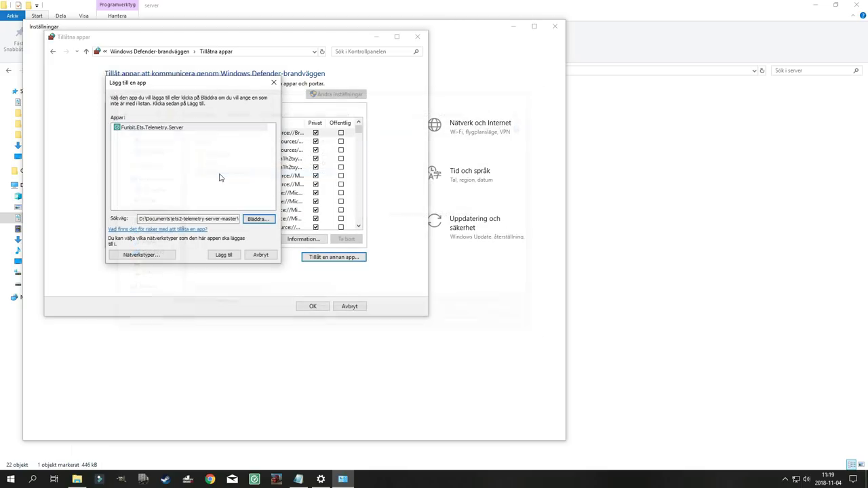
Add Funbit.Ets.Telemetry.Server to the allowed apps for private networks only and select its entry
{"action": "left_click", "coordinate": [157, 257]}
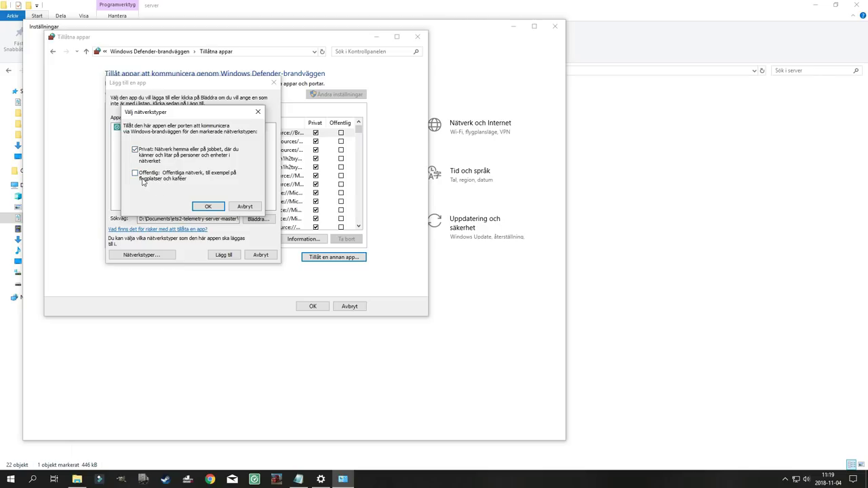
{"action": "left_click", "coordinate": [203, 207]}
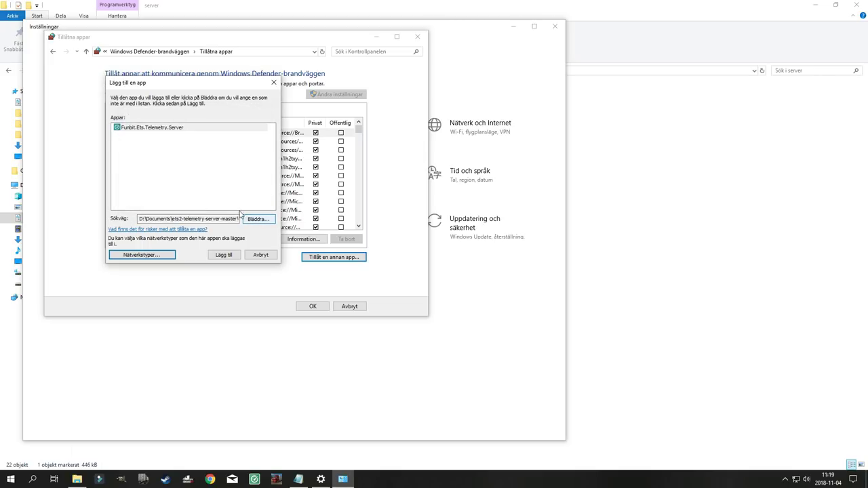
{"action": "left_click", "coordinate": [224, 254]}
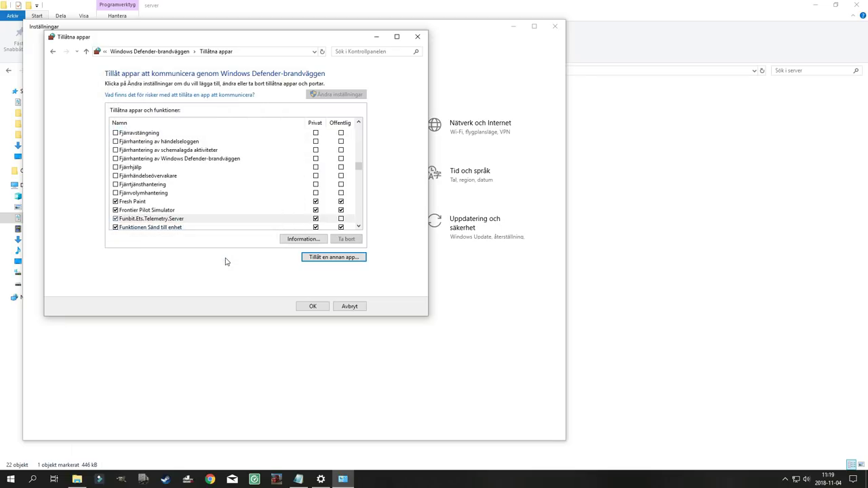
{"action": "left_click", "coordinate": [143, 220]}
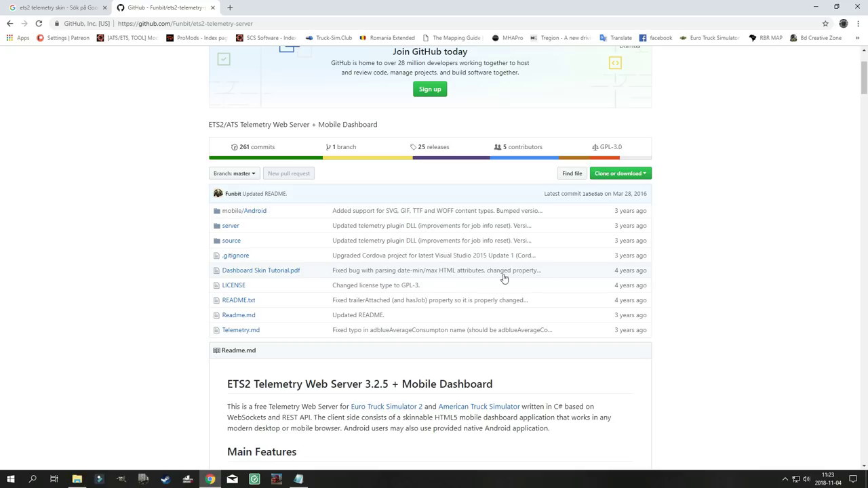
Open Dashboard Skin Tutorial.pdf in the GitHub repository and examine its index and dashboard engine overview
{"action": "left_click", "coordinate": [244, 272]}
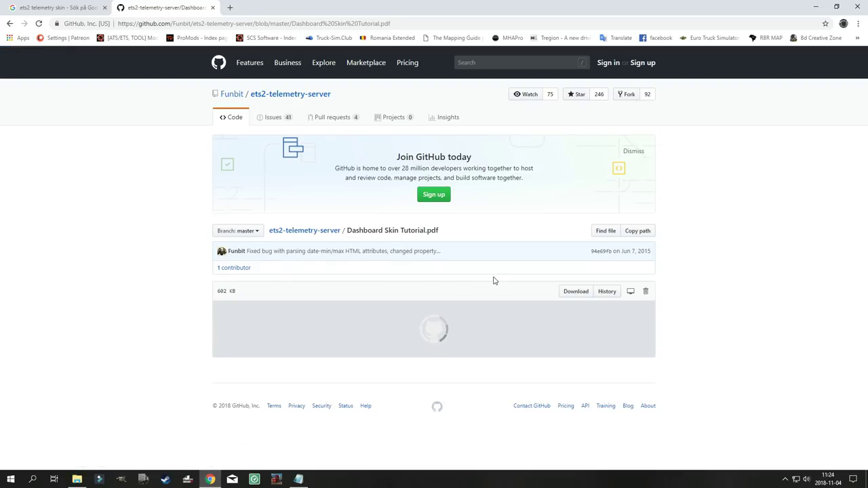
{"action": "scroll", "coordinate": [729, 268], "scroll_direction": "down", "scroll_amount": 8}
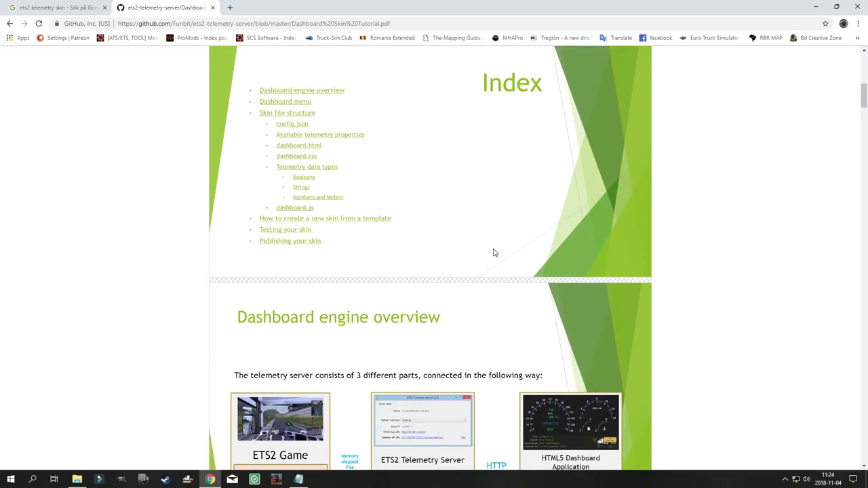
Read the tutorial's dashboard menu, skin file structure and config.json overview pages, and close the tutorial
{"action": "scroll", "coordinate": [494, 253], "scroll_direction": "down", "scroll_amount": 3}
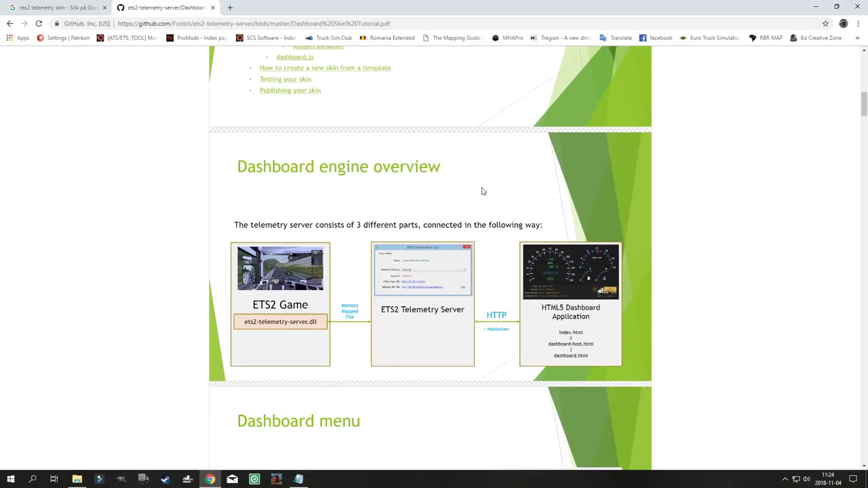
{"action": "scroll", "coordinate": [481, 192], "scroll_direction": "down", "scroll_amount": 6}
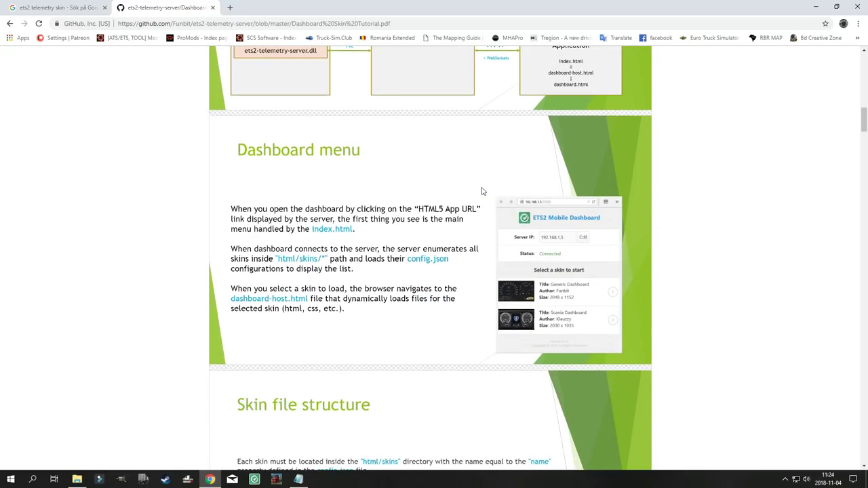
{"action": "scroll", "coordinate": [456, 194], "scroll_direction": "down", "scroll_amount": 3}
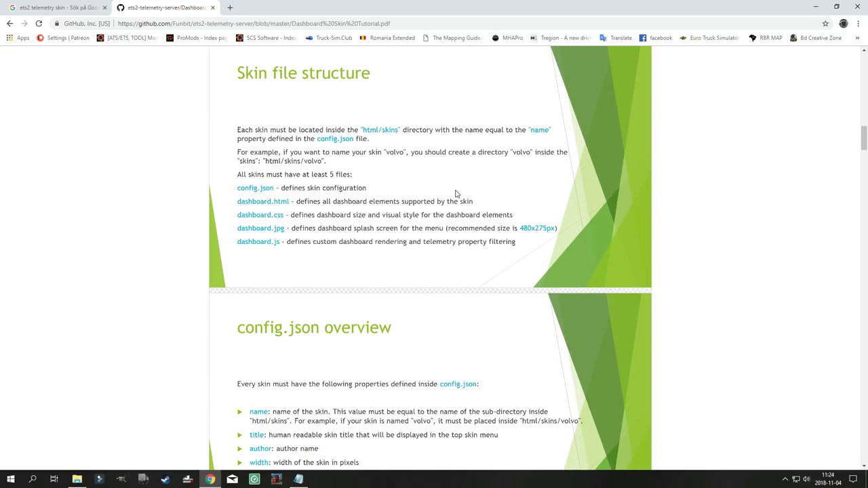
{"action": "scroll", "coordinate": [456, 194], "scroll_direction": "down", "scroll_amount": 3}
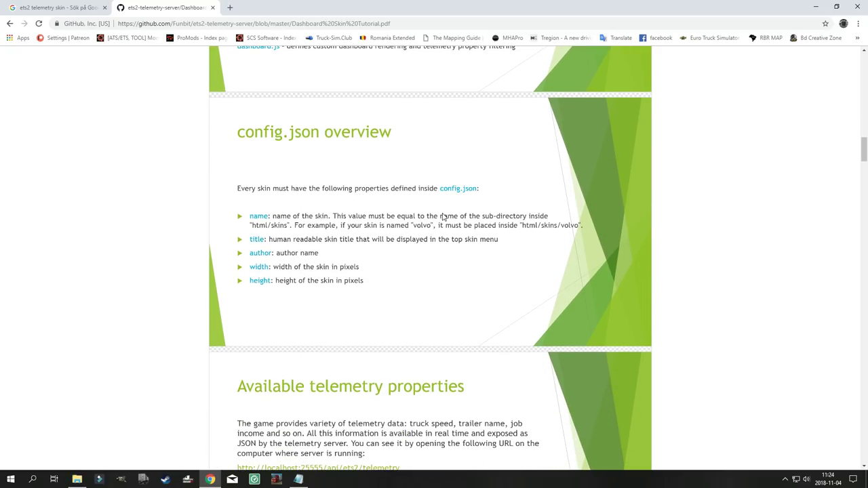
{"action": "left_click", "coordinate": [213, 8]}
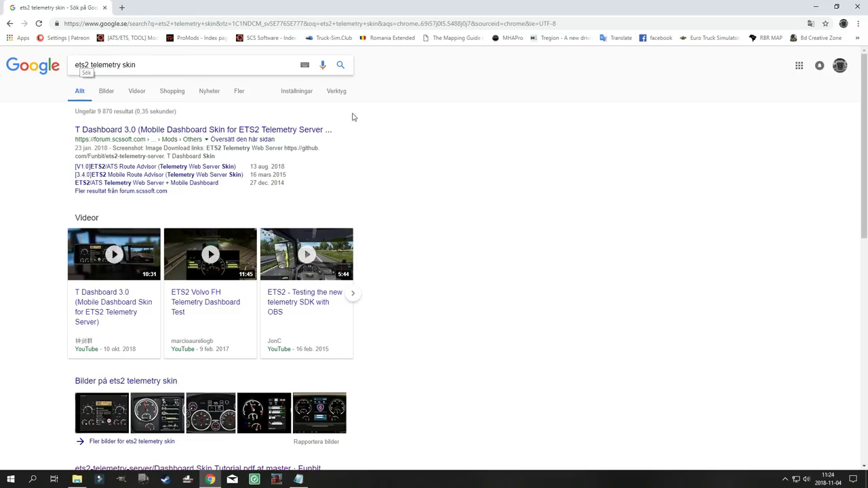
Look through the web search results for ets2 telemetry skin
{"action": "scroll", "coordinate": [465, 135], "scroll_direction": "down", "scroll_amount": 2}
{"action": "scroll", "coordinate": [465, 135], "scroll_direction": "down", "scroll_amount": 6}
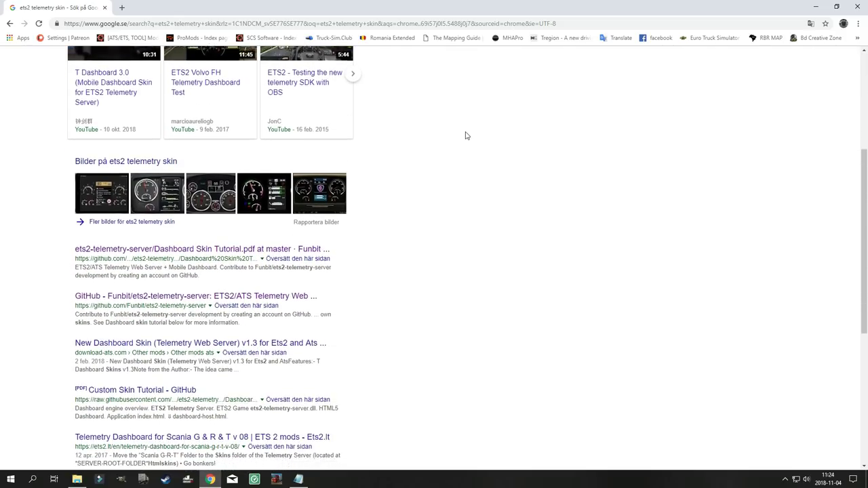
{"action": "scroll", "coordinate": [466, 136], "scroll_direction": "up", "scroll_amount": 5}
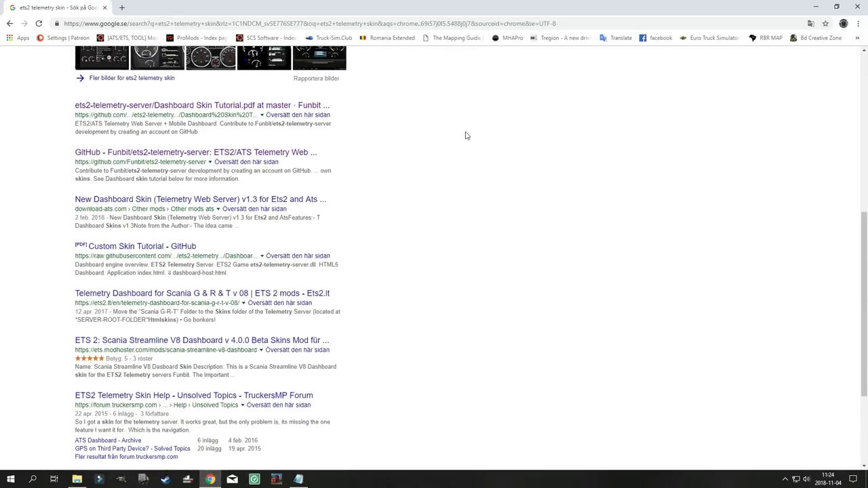
Open the image results for ets2 telemetry skin and examine the dashboard designs and route advisor skins
{"action": "left_click", "coordinate": [99, 248]}
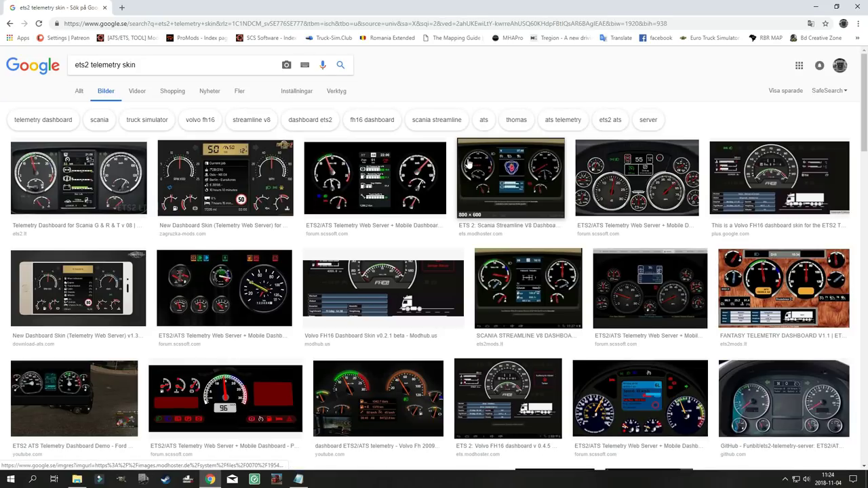
{"action": "scroll", "coordinate": [467, 164], "scroll_direction": "down", "scroll_amount": 2}
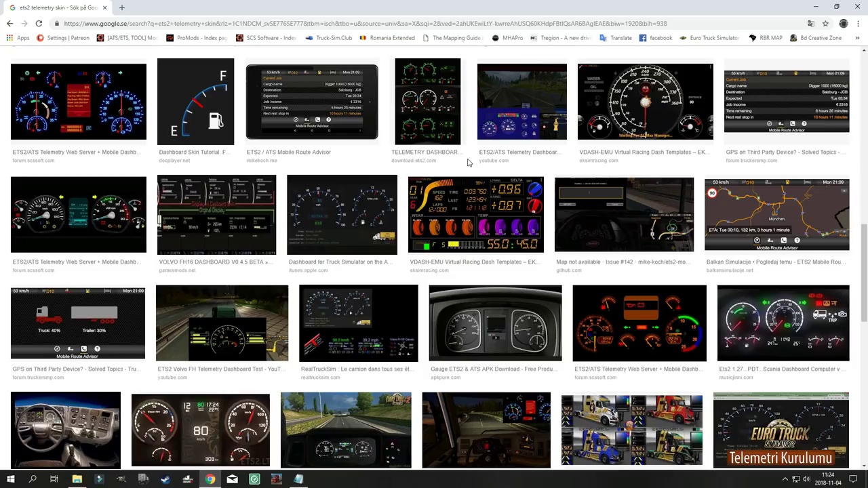
{"action": "scroll", "coordinate": [468, 163], "scroll_direction": "down", "scroll_amount": 6}
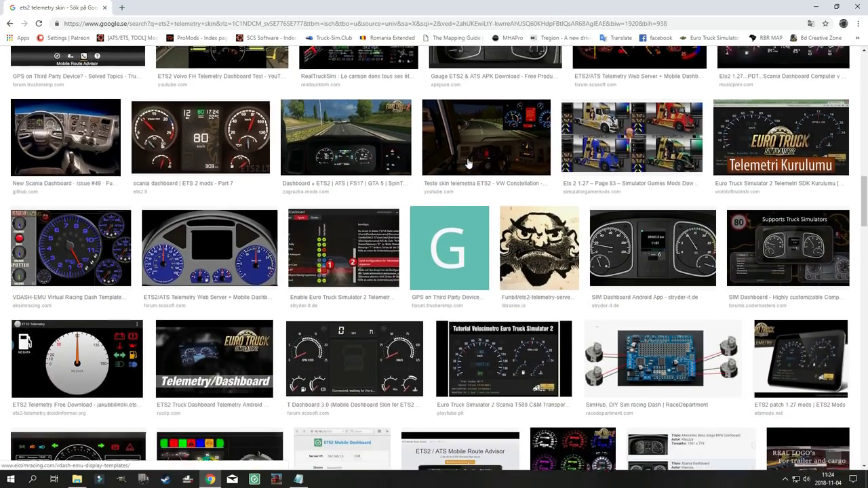
{"action": "scroll", "coordinate": [467, 163], "scroll_direction": "down", "scroll_amount": 3}
{"action": "scroll", "coordinate": [467, 163], "scroll_direction": "up", "scroll_amount": 3}
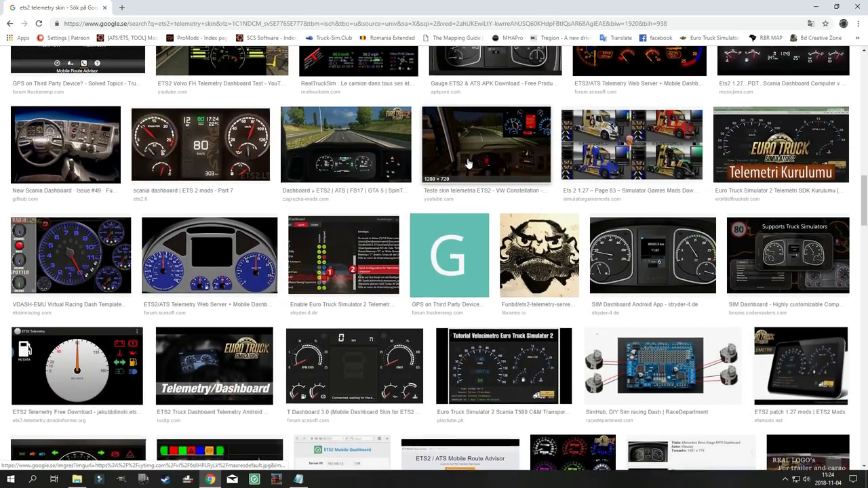
{"action": "scroll", "coordinate": [467, 163], "scroll_direction": "up", "scroll_amount": 8}
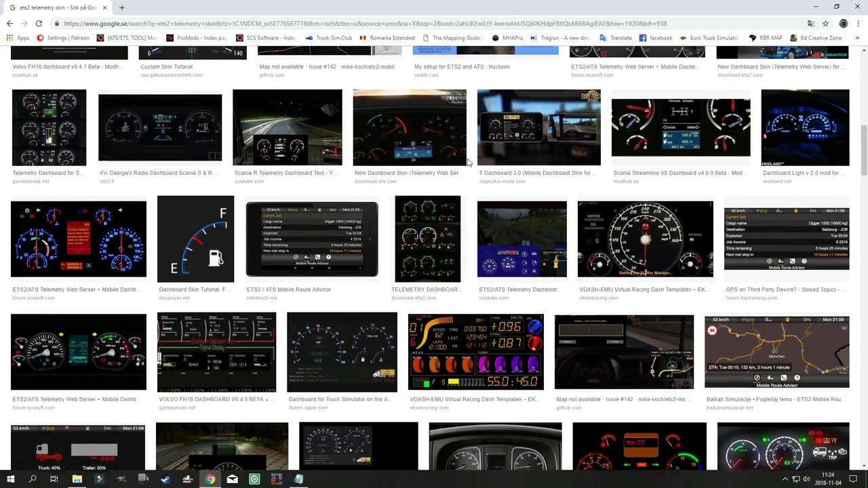
{"action": "scroll", "coordinate": [468, 162], "scroll_direction": "up", "scroll_amount": 3}
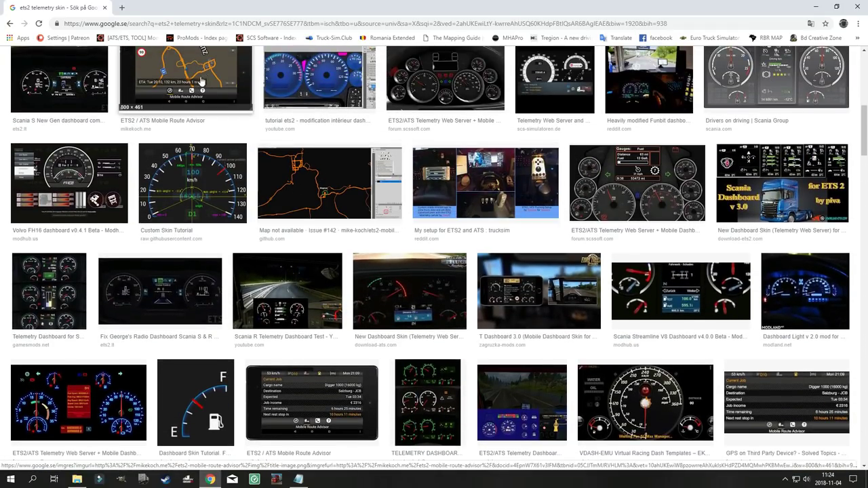
{"action": "scroll", "coordinate": [195, 132], "scroll_direction": "up", "scroll_amount": 1}
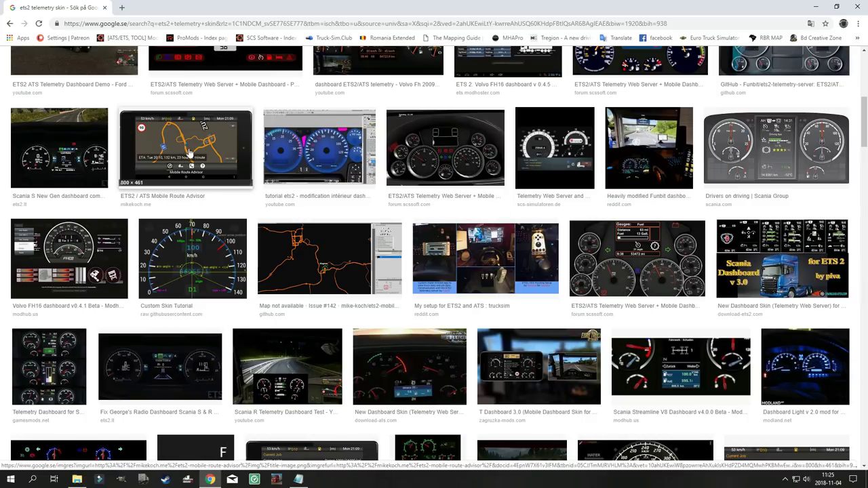
{"action": "scroll", "coordinate": [390, 207], "scroll_direction": "down", "scroll_amount": 4}
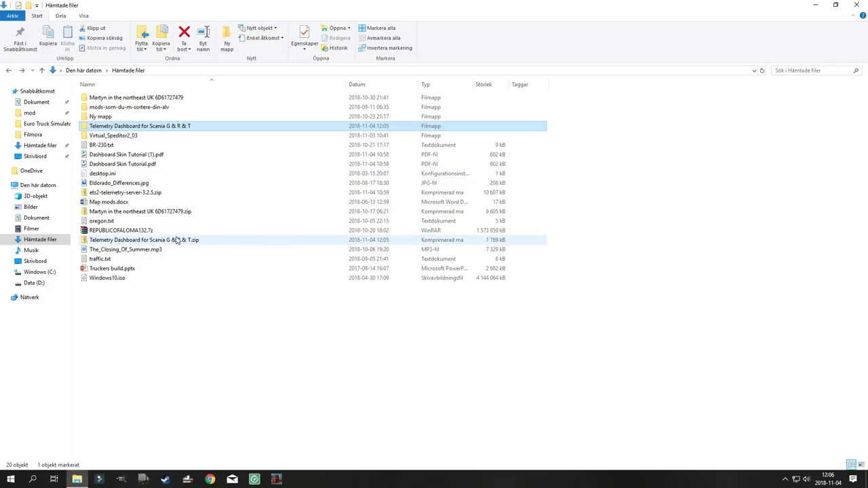
In File Explorer, open the downloaded Telemetry Dashboard for Scania G & R & T folder, read README.txt's installation notes and close it
{"action": "double_click", "coordinate": [155, 127]}
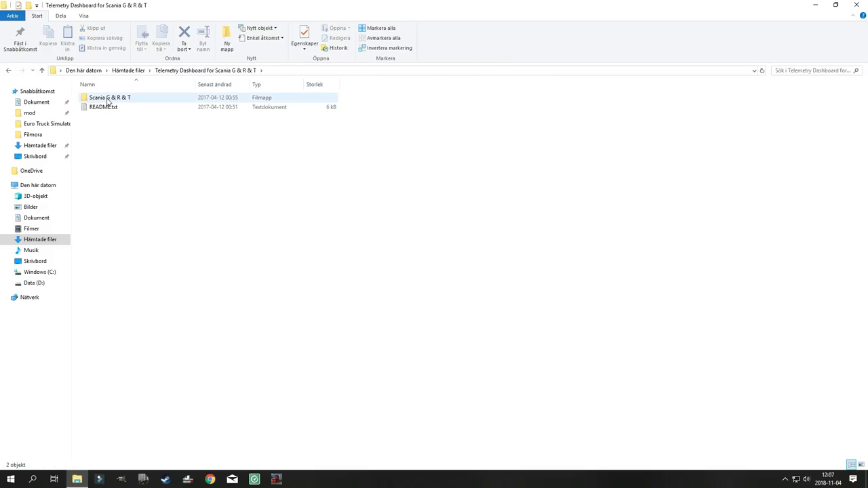
{"action": "double_click", "coordinate": [105, 109]}
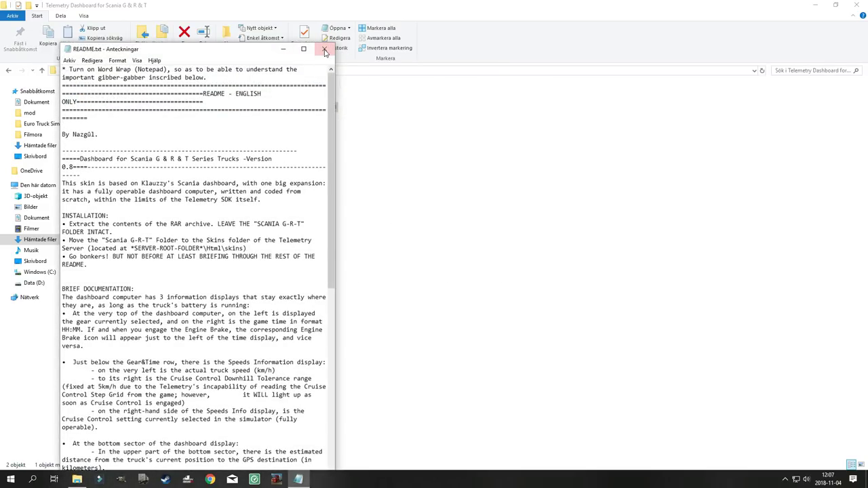
{"action": "left_click", "coordinate": [325, 49]}
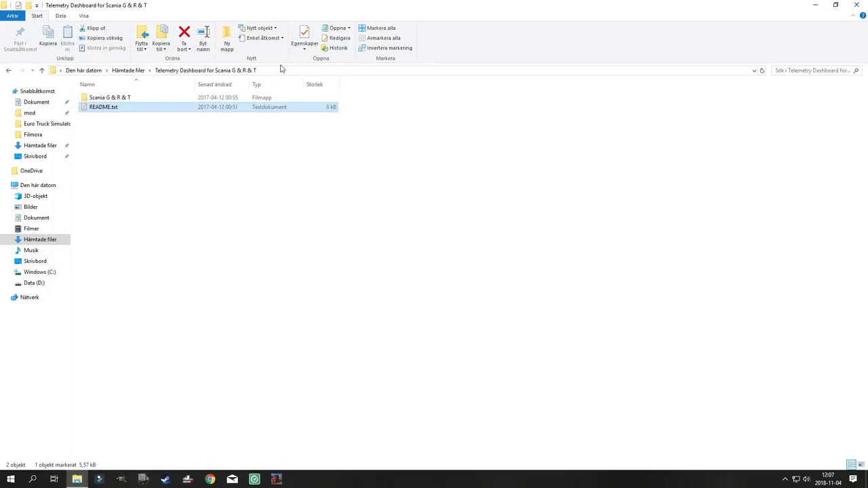
Check the skin files inside the Scania G & R & T folder and copy its Scania G-R-T subfolder
{"action": "double_click", "coordinate": [109, 98]}
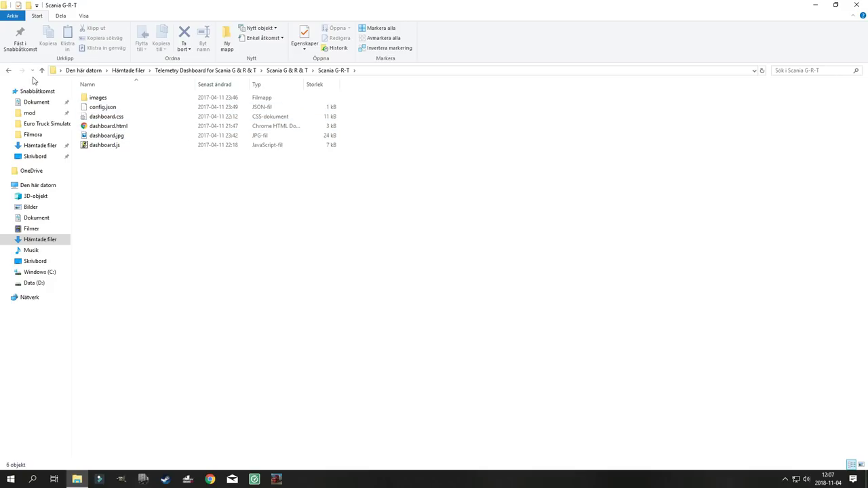
{"action": "left_click", "coordinate": [8, 70]}
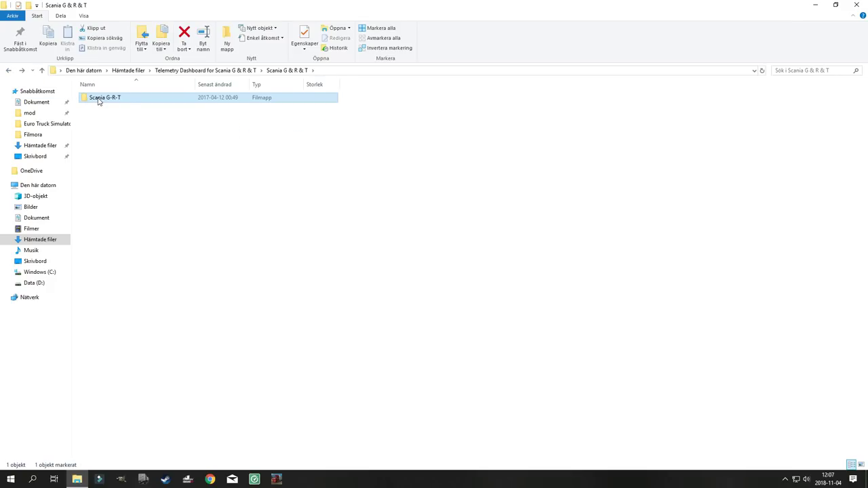
{"action": "right_click", "coordinate": [99, 100]}
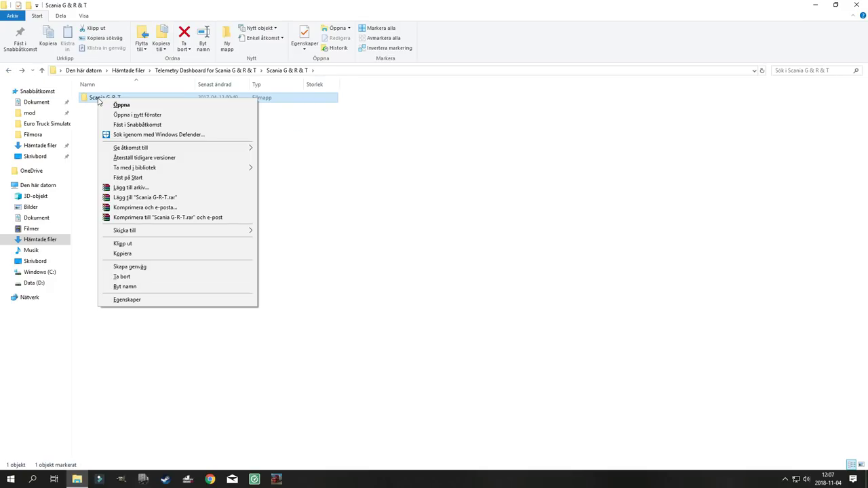
{"action": "left_click", "coordinate": [137, 254]}
Paste the copied Scania G-R-T folder into server\Html\skins of ets2-telemetry-server-master in the documents folder
{"action": "left_click", "coordinate": [40, 104]}
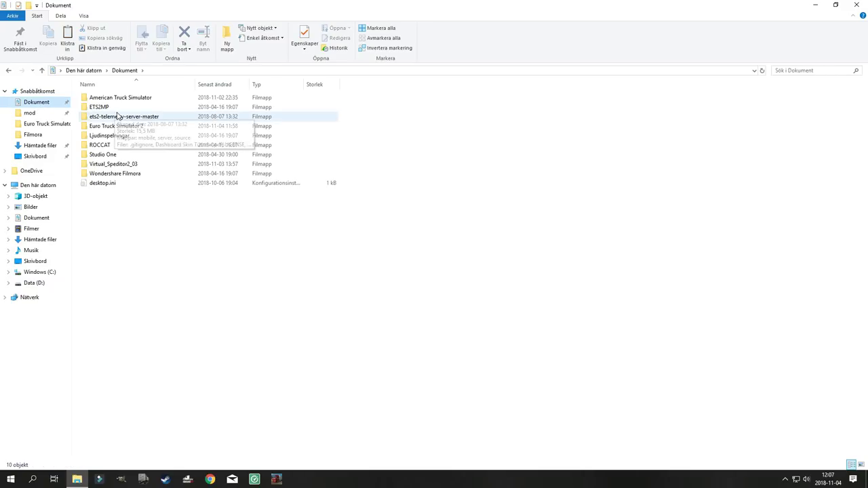
{"action": "left_click", "coordinate": [122, 116]}
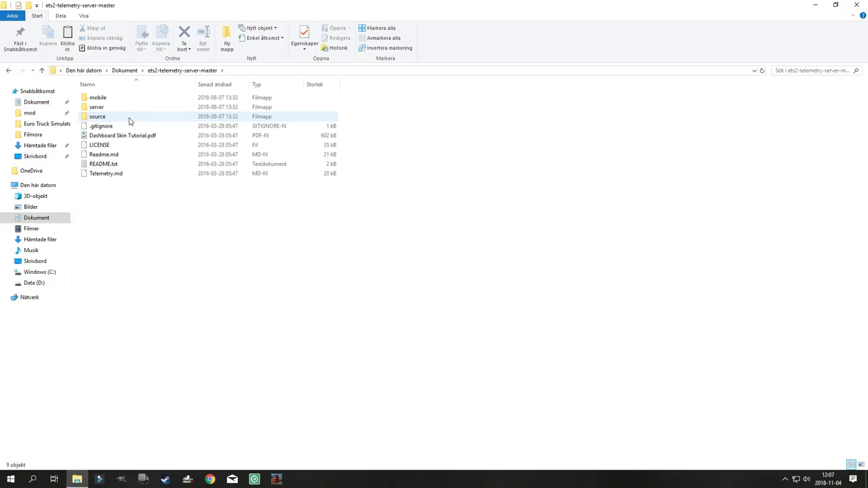
{"action": "double_click", "coordinate": [98, 107]}
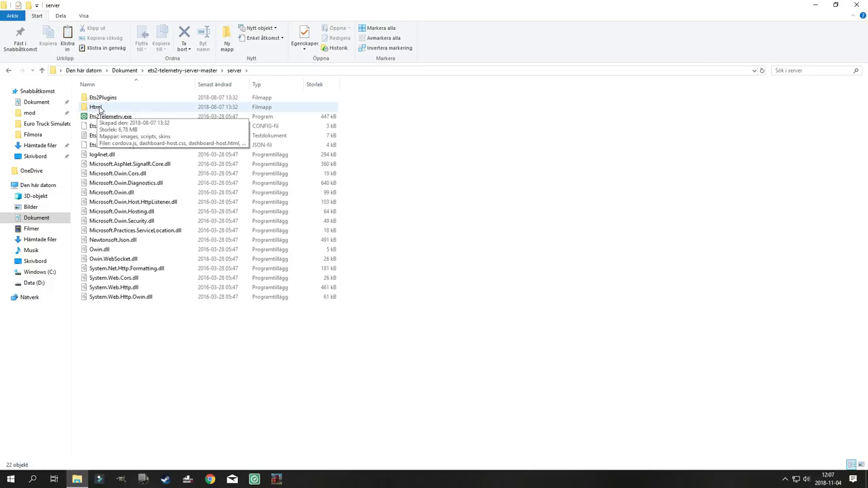
{"action": "double_click", "coordinate": [98, 109]}
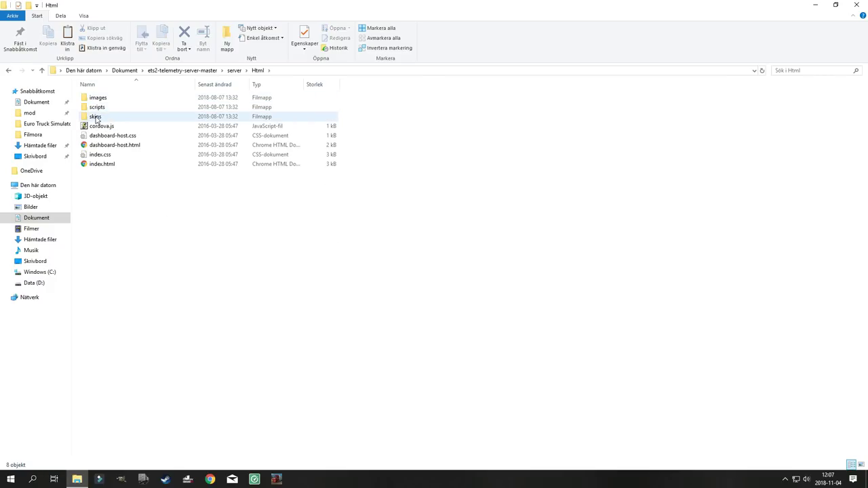
{"action": "double_click", "coordinate": [96, 117]}
{"action": "right_click", "coordinate": [143, 252]}
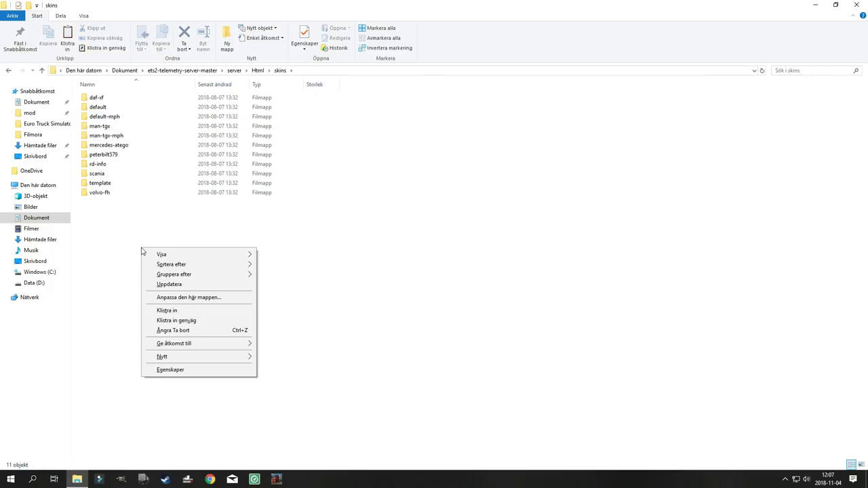
{"action": "left_click", "coordinate": [183, 310]}
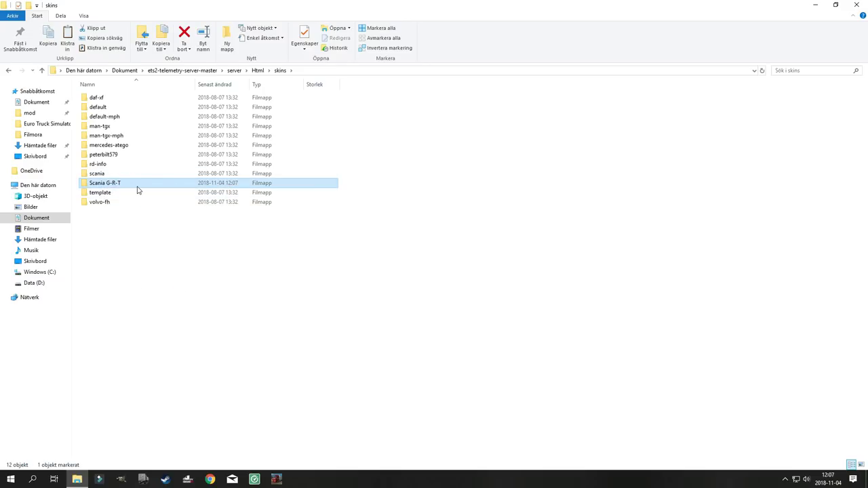
Start the telemetry server and, in its browser dashboard menu, find and open the Scania G & R & T Dashboard v0.8 skin
{"action": "left_click", "coordinate": [255, 479]}
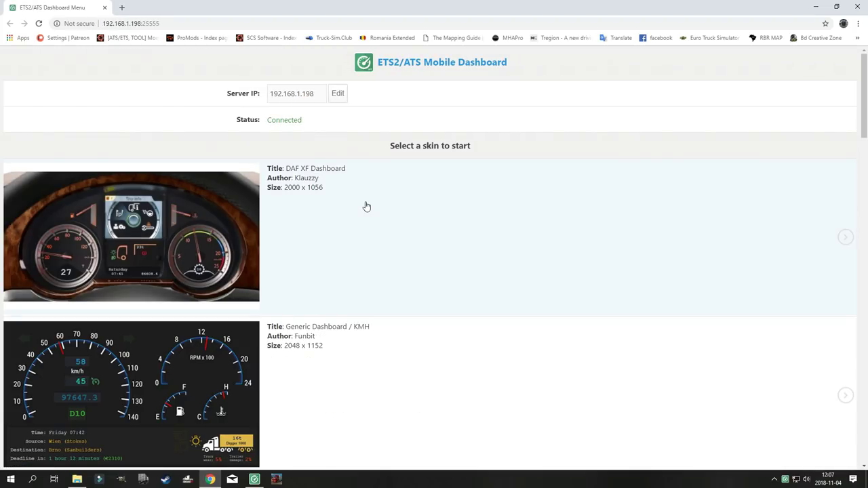
{"action": "scroll", "coordinate": [364, 198], "scroll_direction": "down", "scroll_amount": 2}
{"action": "scroll", "coordinate": [365, 198], "scroll_direction": "down", "scroll_amount": 12}
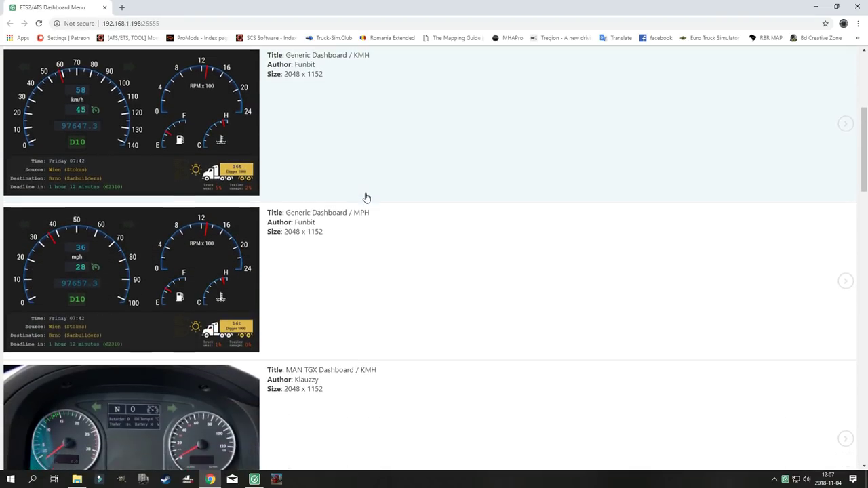
{"action": "scroll", "coordinate": [366, 198], "scroll_direction": "down", "scroll_amount": 11}
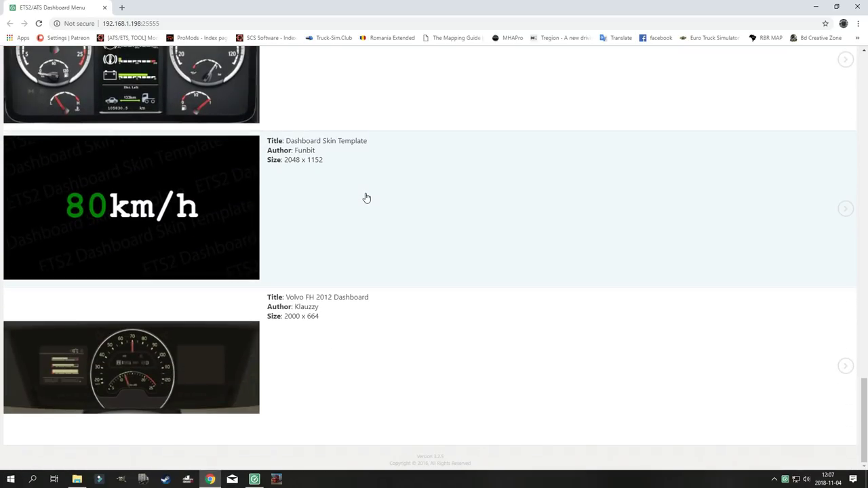
{"action": "scroll", "coordinate": [366, 198], "scroll_direction": "up", "scroll_amount": 2}
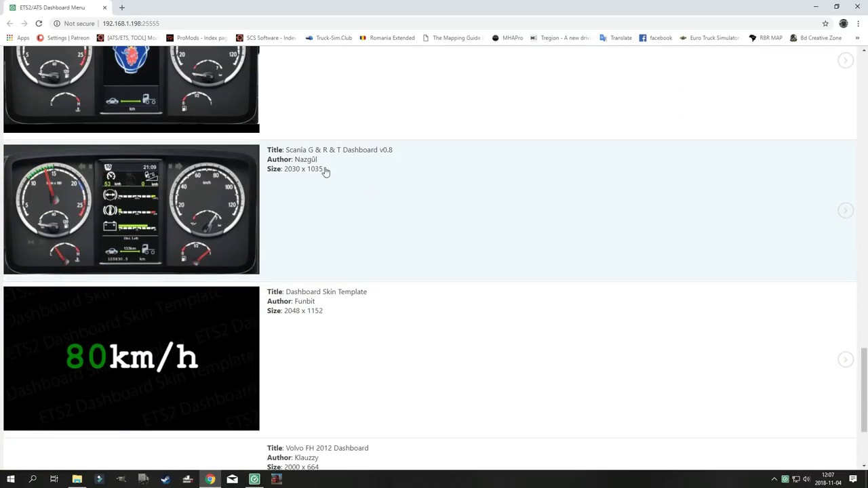
{"action": "left_click", "coordinate": [173, 190]}
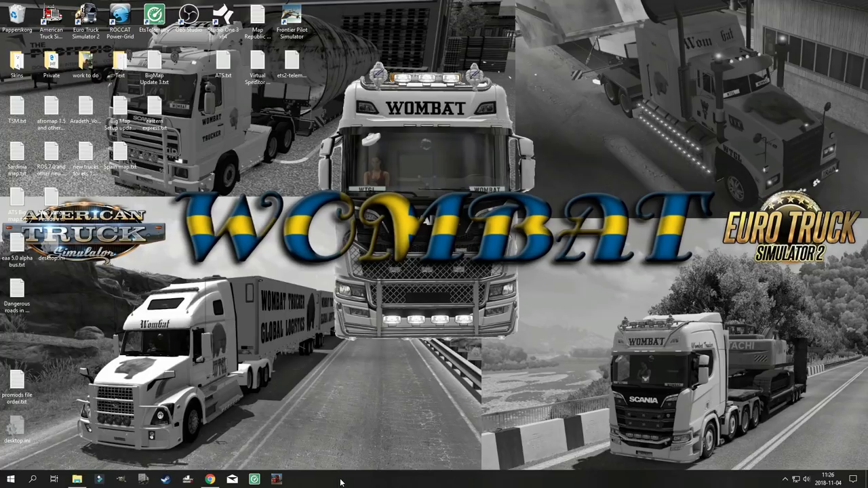
Start the telemetry server, and in File Explorer unpin Ets2Telemetry.exe in the server folder of ets2-telemetry-server-master from the taskbar
{"action": "left_click", "coordinate": [254, 479]}
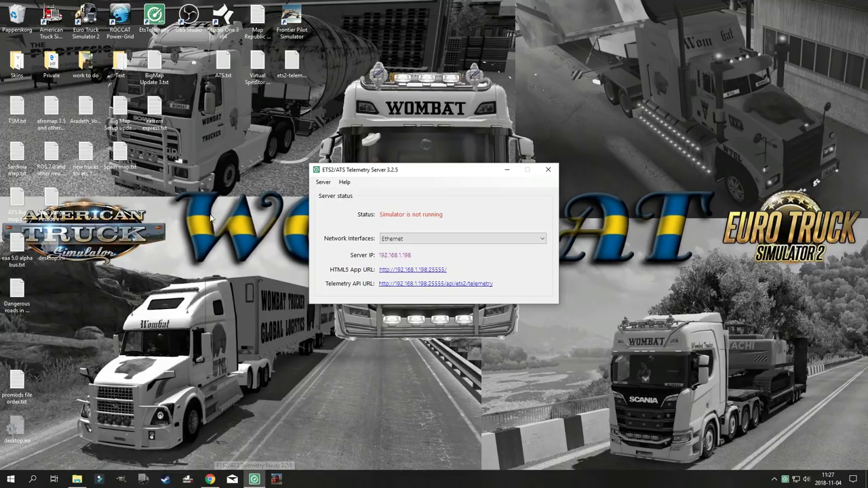
{"action": "left_click", "coordinate": [78, 478]}
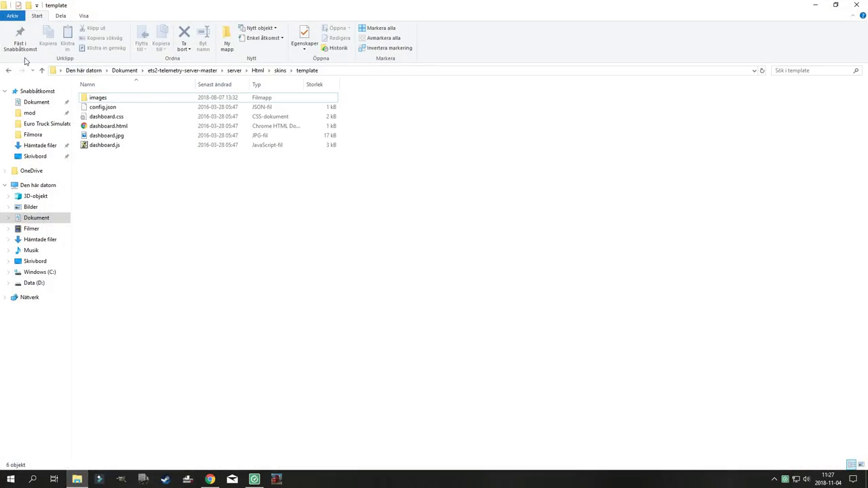
{"action": "left_click", "coordinate": [173, 72]}
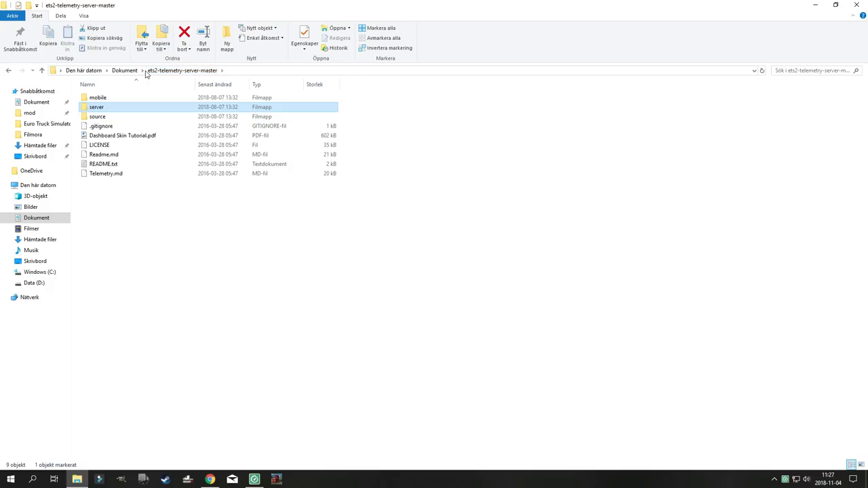
{"action": "double_click", "coordinate": [98, 112]}
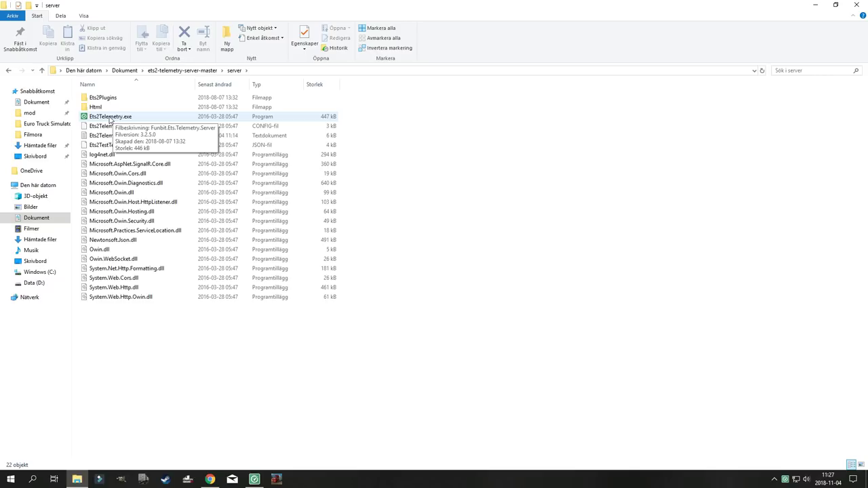
{"action": "right_click", "coordinate": [109, 117]}
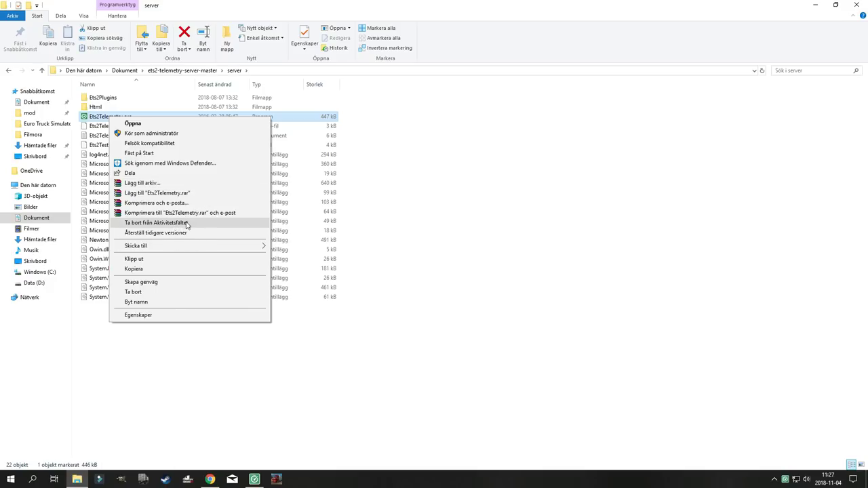
{"action": "left_click", "coordinate": [195, 225]}
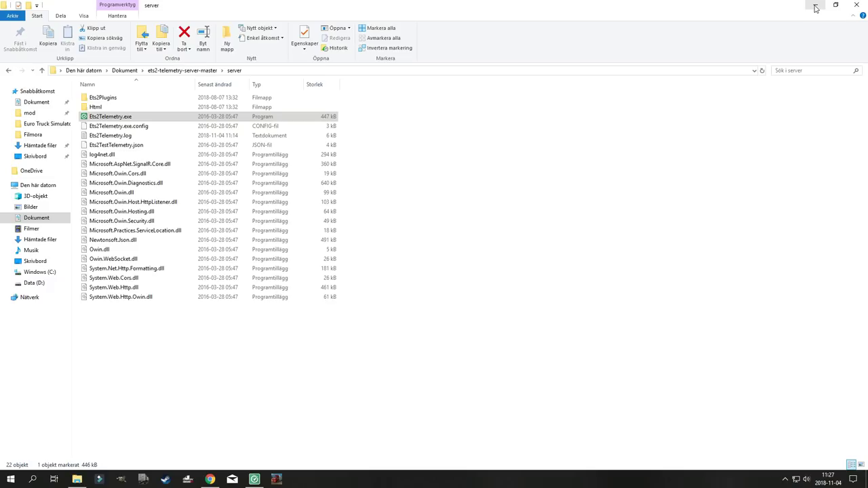
{"action": "left_click", "coordinate": [816, 8]}
Launch Euro Truck Simulator 2 alongside the telemetry server, accept the advanced SDK features request and drive the truck forward
{"action": "left_click_drag", "start_coordinate": [426, 168], "coordinate": [422, 144]}
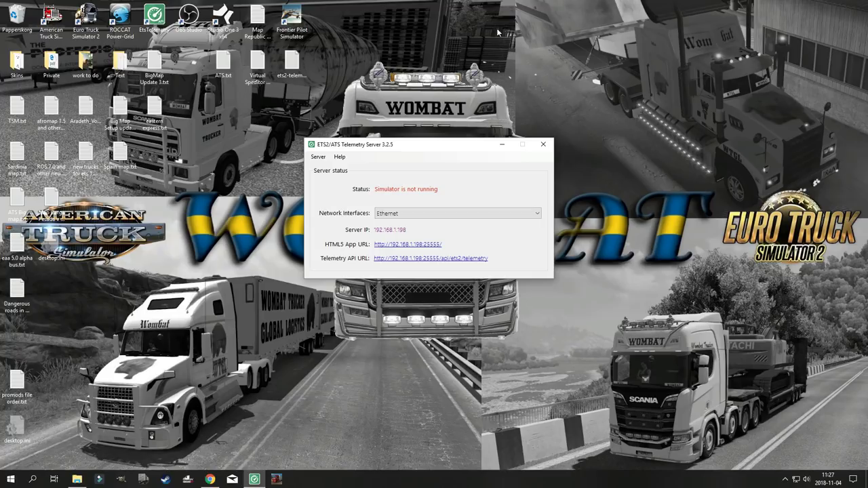
{"action": "double_click", "coordinate": [83, 20]}
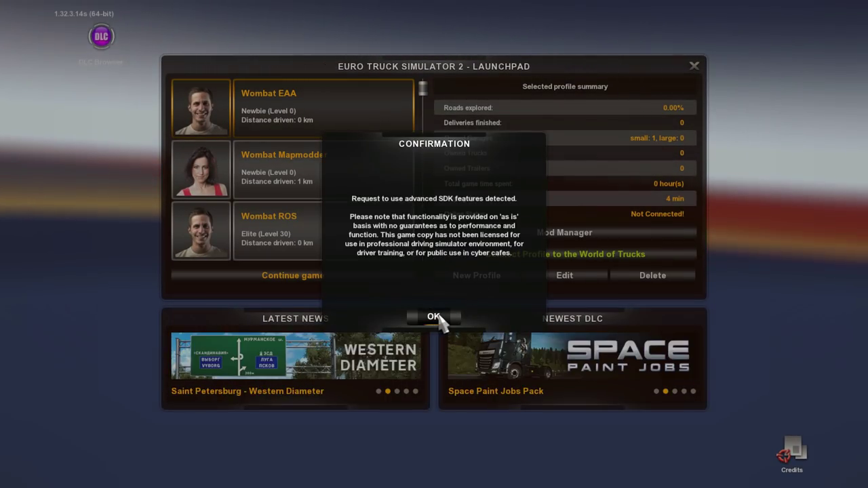
{"action": "left_click", "coordinate": [435, 316]}
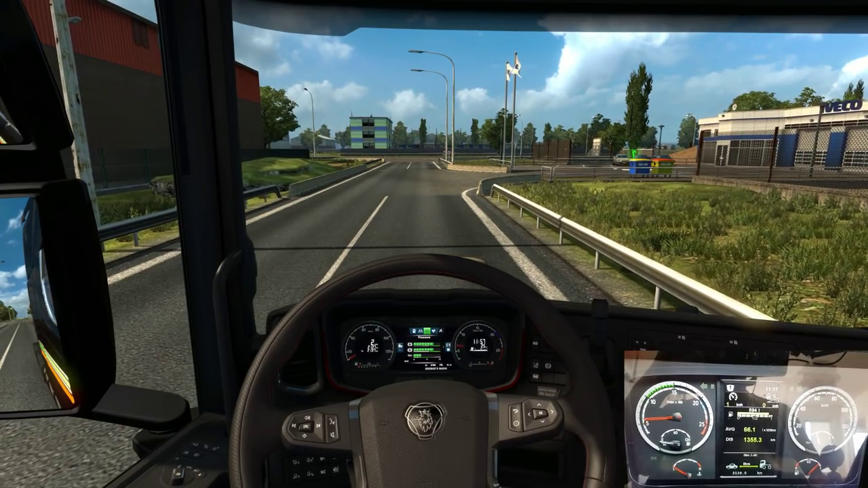
{"action": "key", "text": "w"}
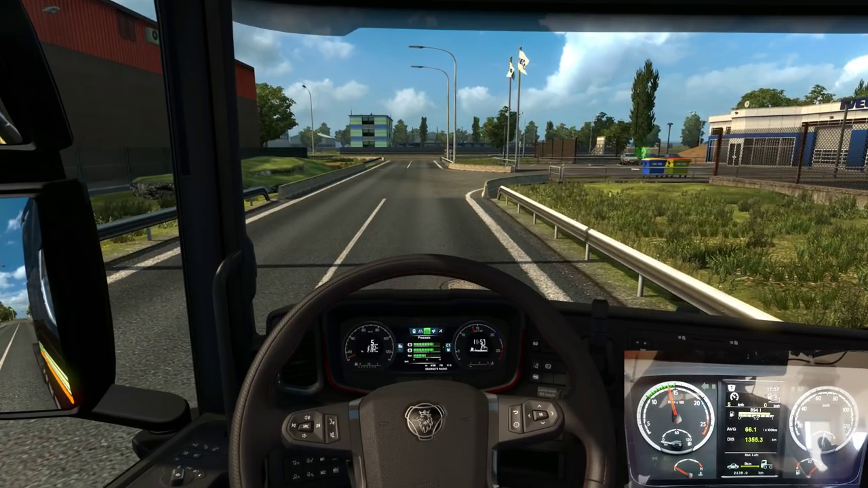